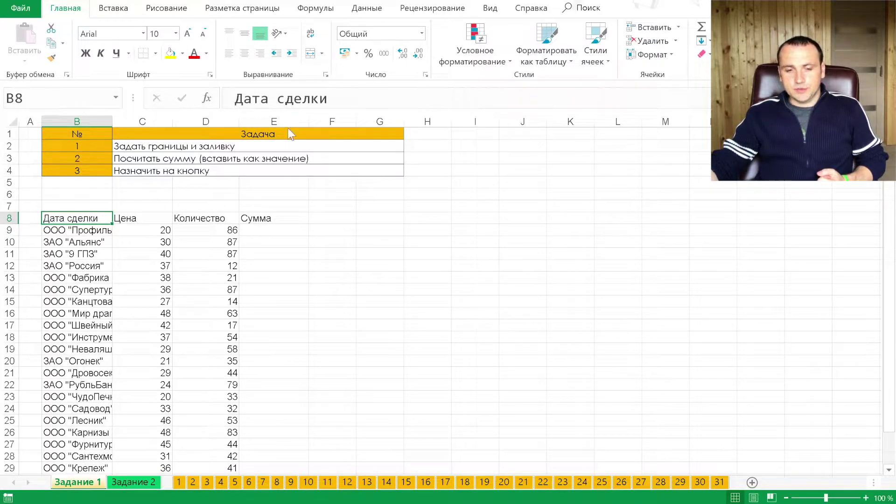
- Open the Customize Ribbon page of Excel Options, then close it without changes
click(23, 12)
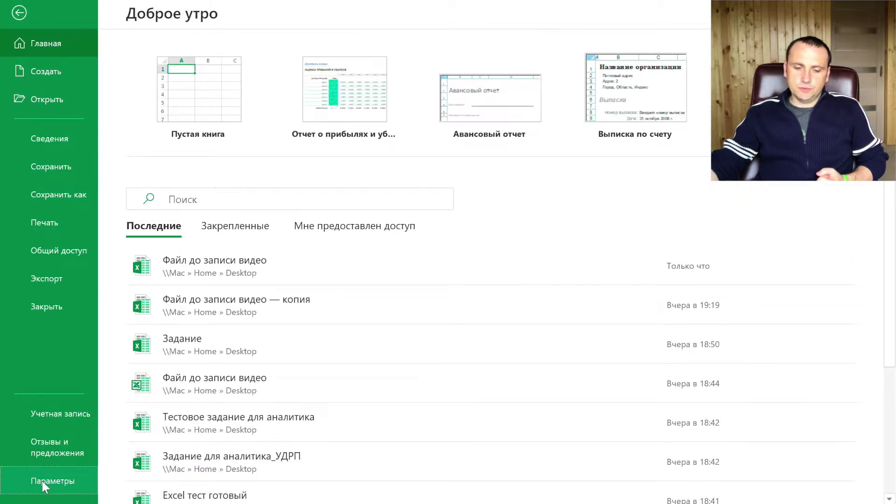
click(40, 479)
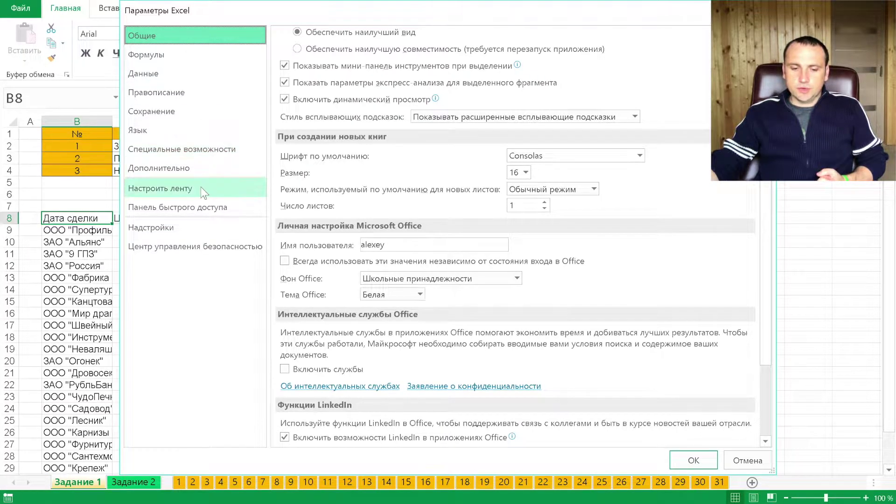
click(201, 187)
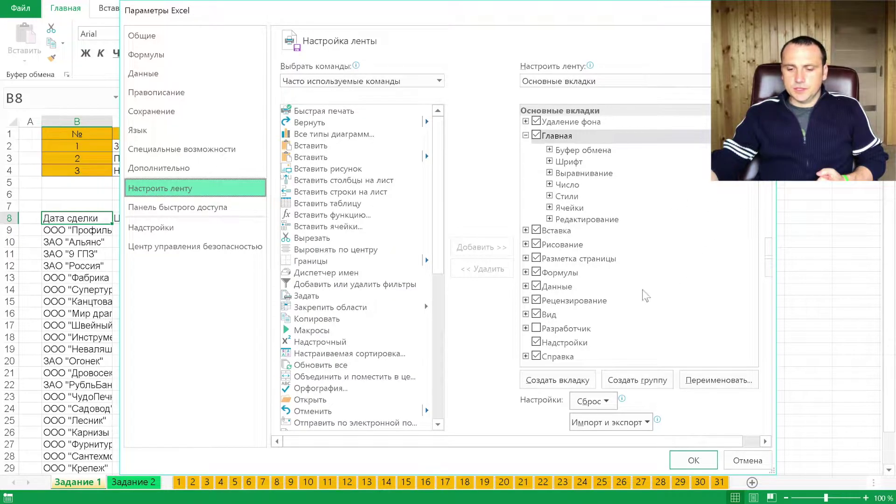
click(710, 461)
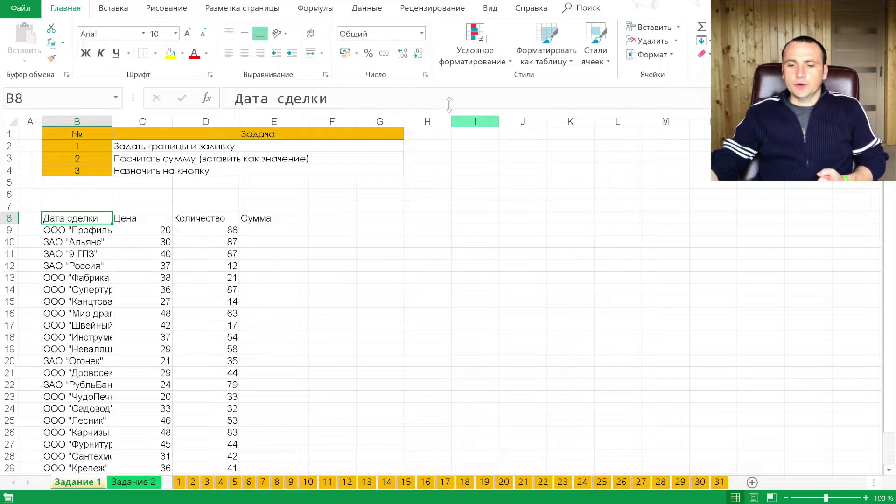
- Tick Разработчик among the main ribbon tabs and apply the change
right_click(438, 45)
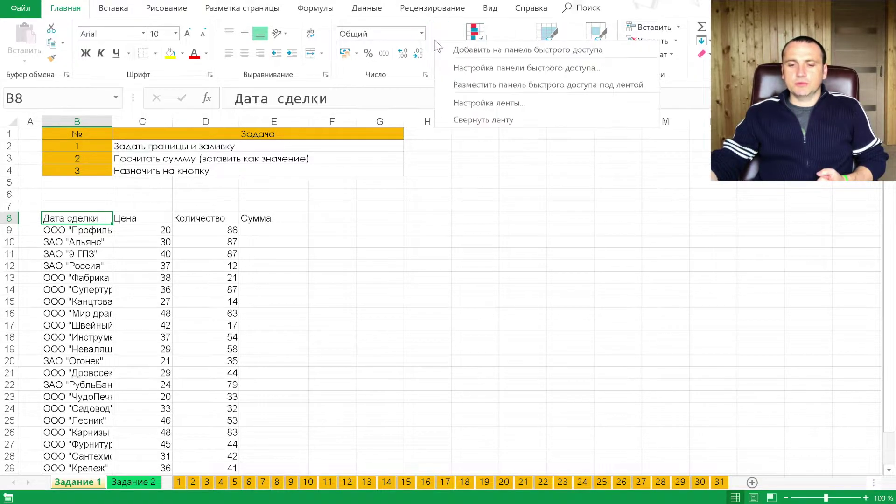
click(489, 102)
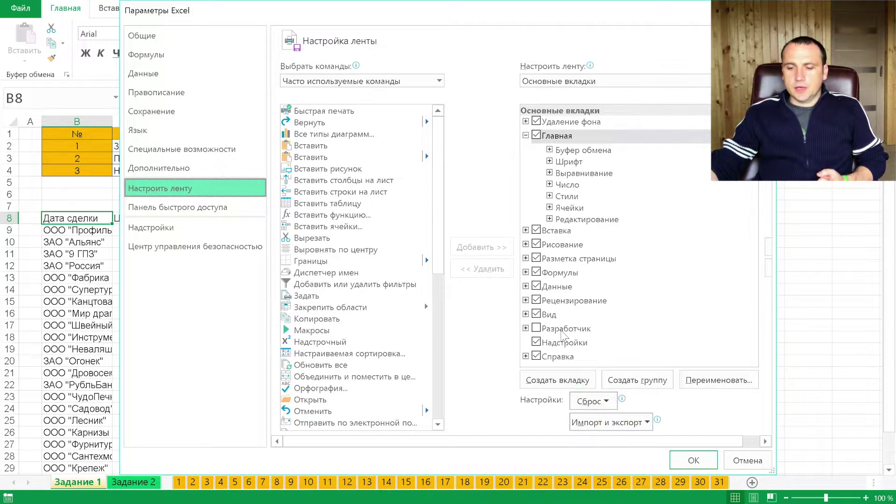
click(527, 328)
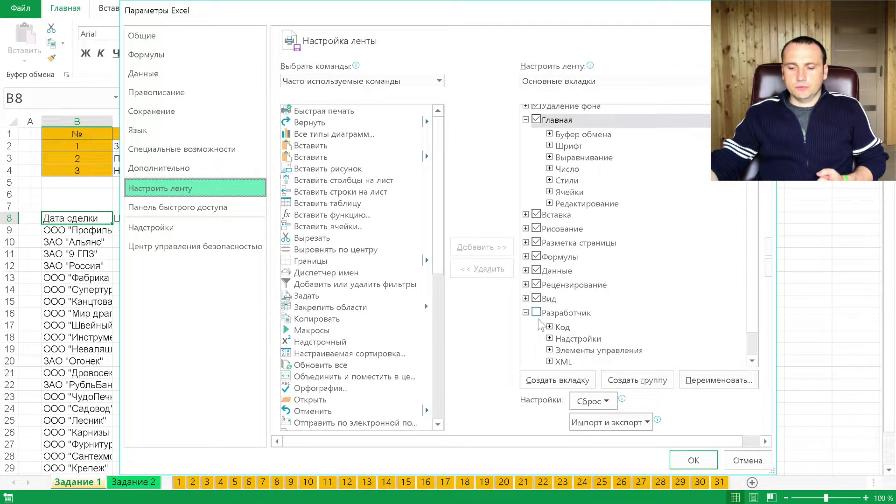
click(536, 313)
click(687, 462)
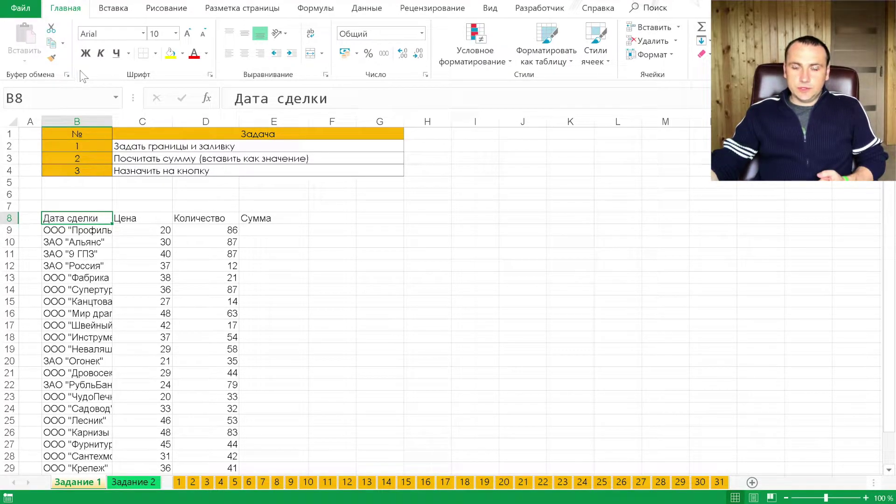
- Reopen Excel Options, close it unchanged, and switch to the Разработчик tab
click(22, 9)
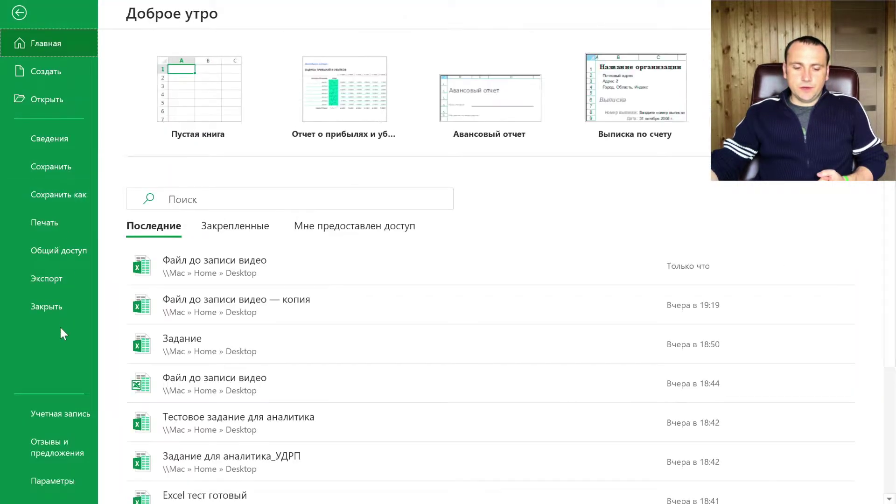
click(74, 483)
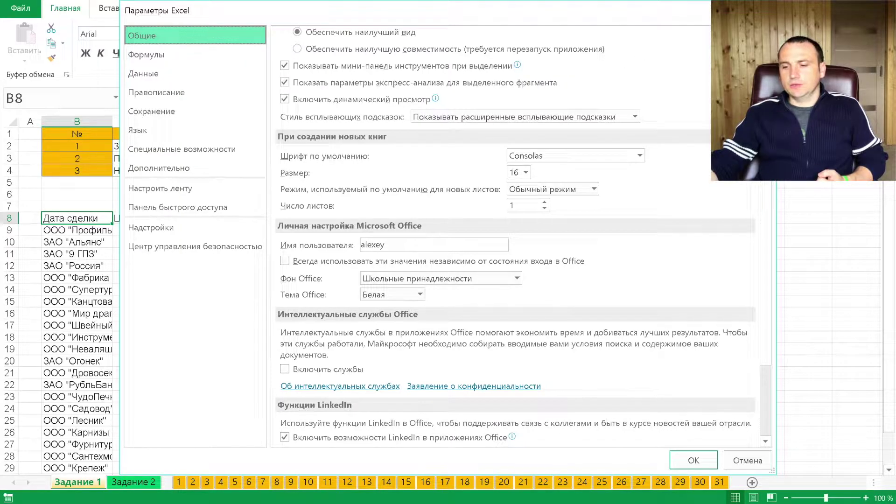
key(Return)
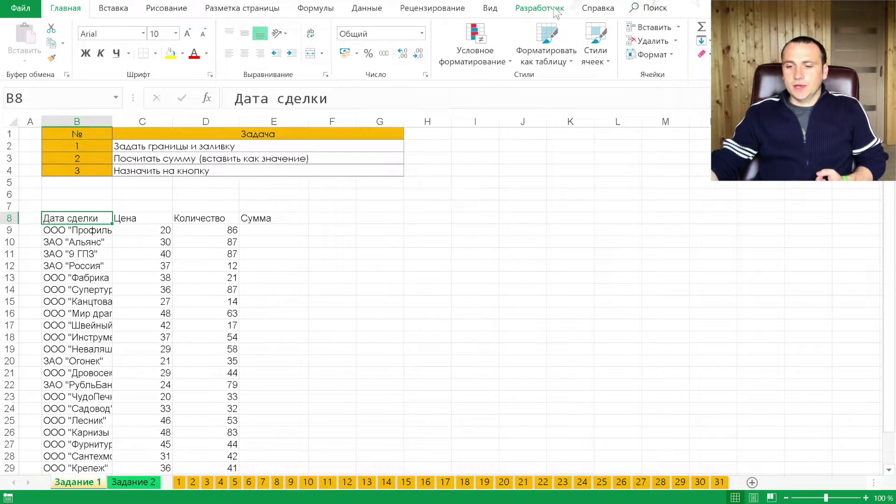
click(540, 8)
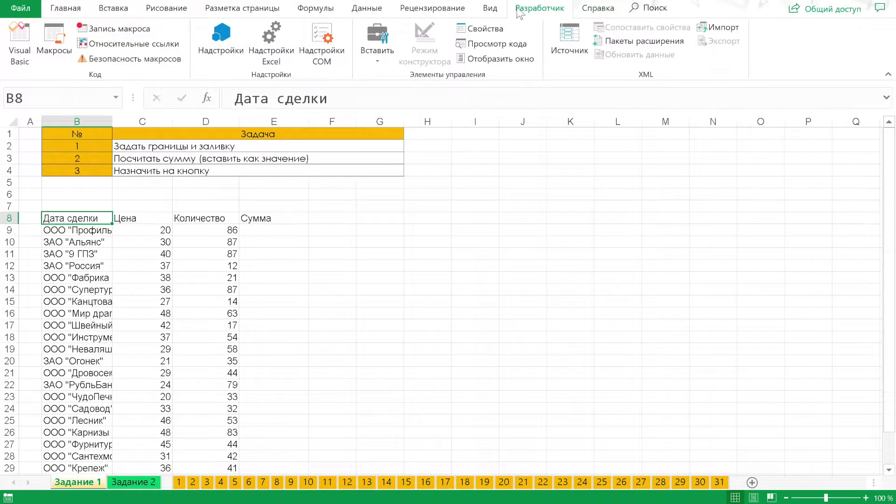
- Check Вид > Макросы, return to Разработчик and start Запись макроса
click(495, 11)
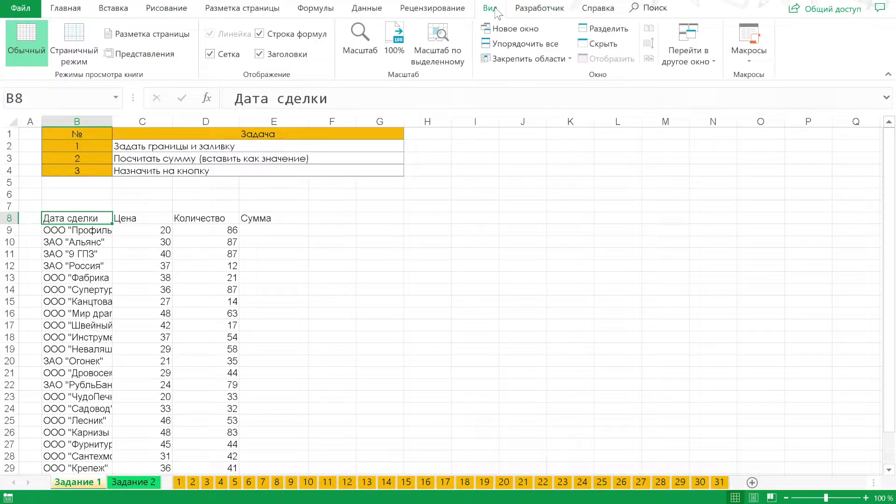
click(751, 61)
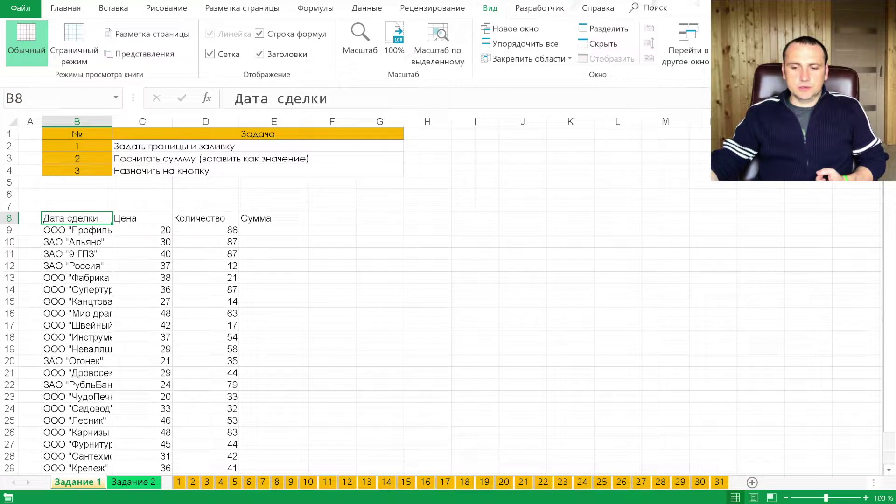
click(549, 11)
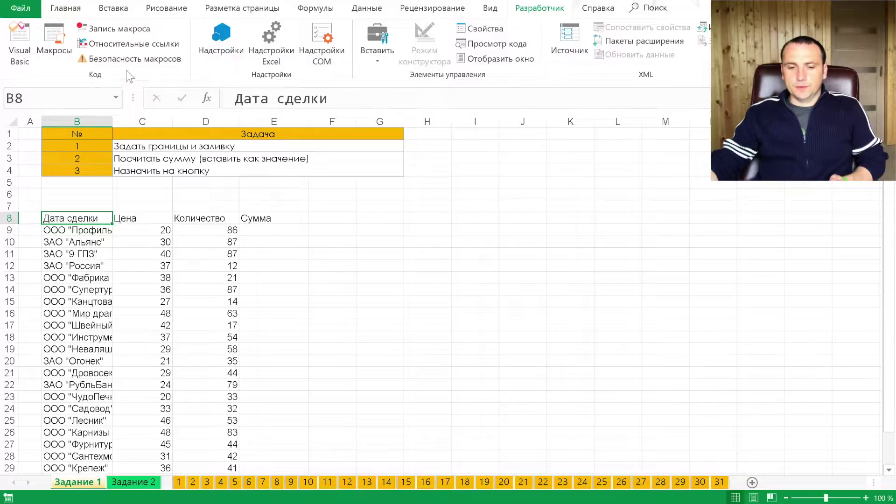
click(140, 29)
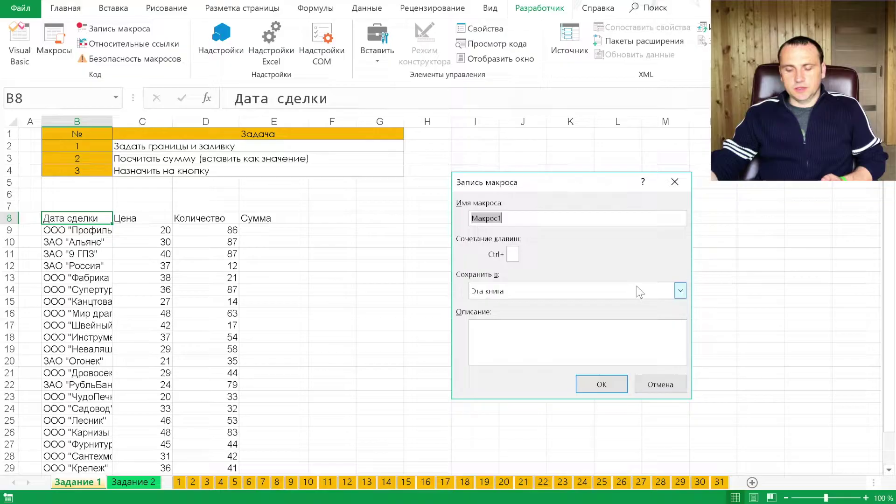
- Name the new macro Оформление_таблицы in the Запись макроса dialog
text(Офо)
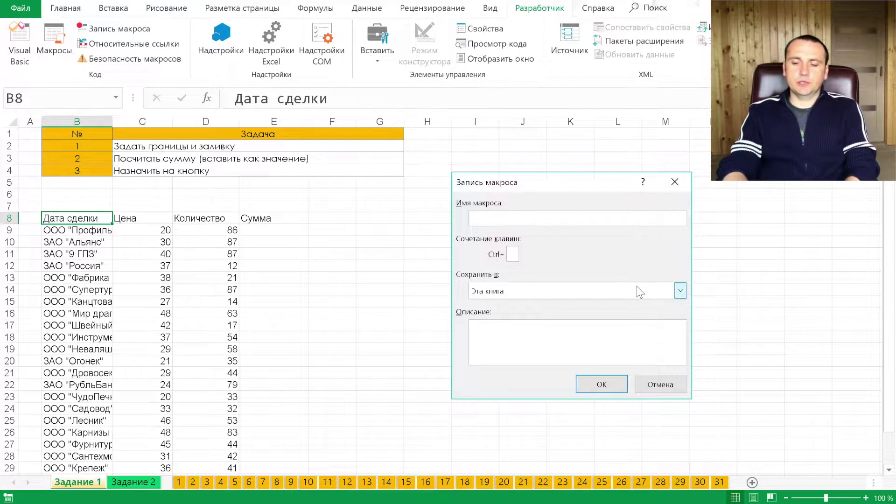
text(рмлениеТаблицы)
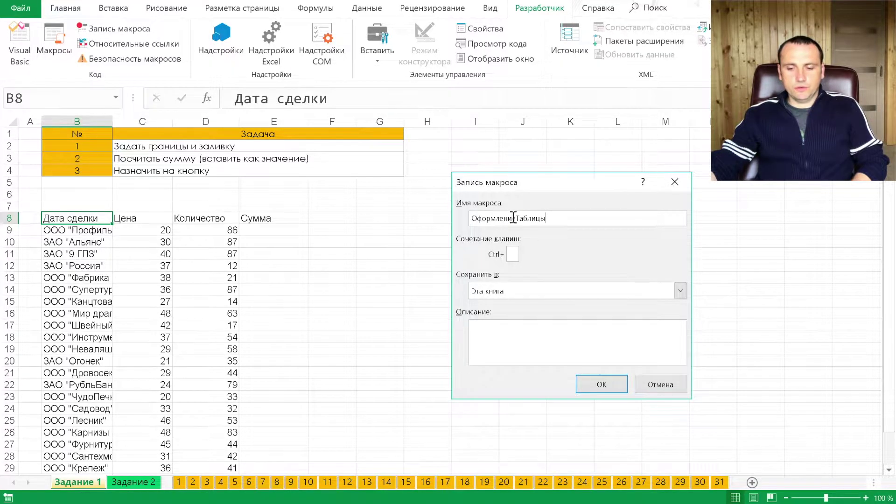
click(517, 218)
text(_)
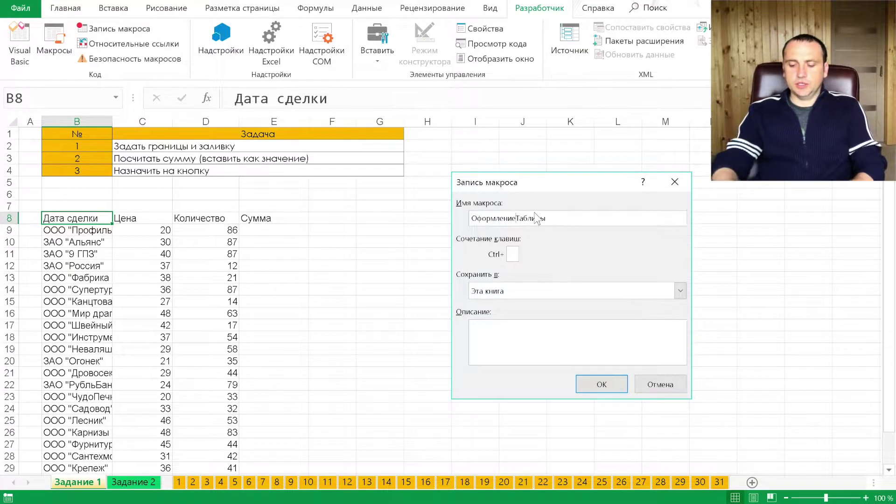
click(521, 218)
key(BackSpace)
text(т)
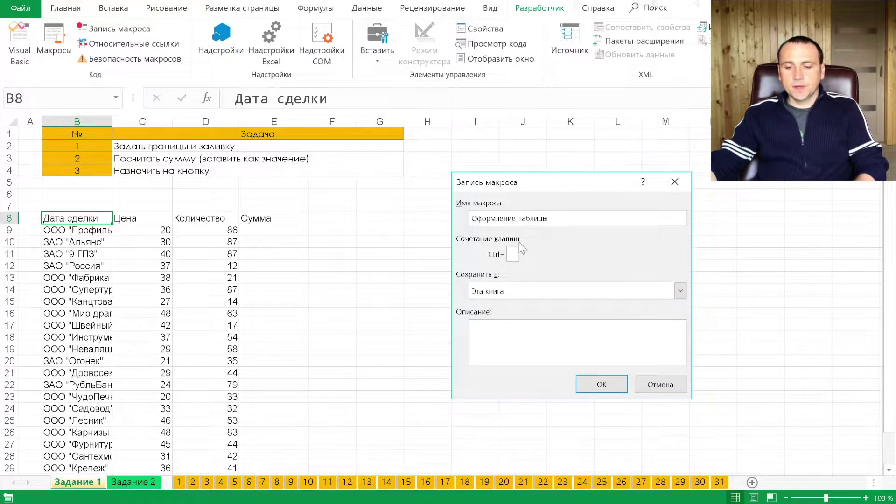
click(514, 252)
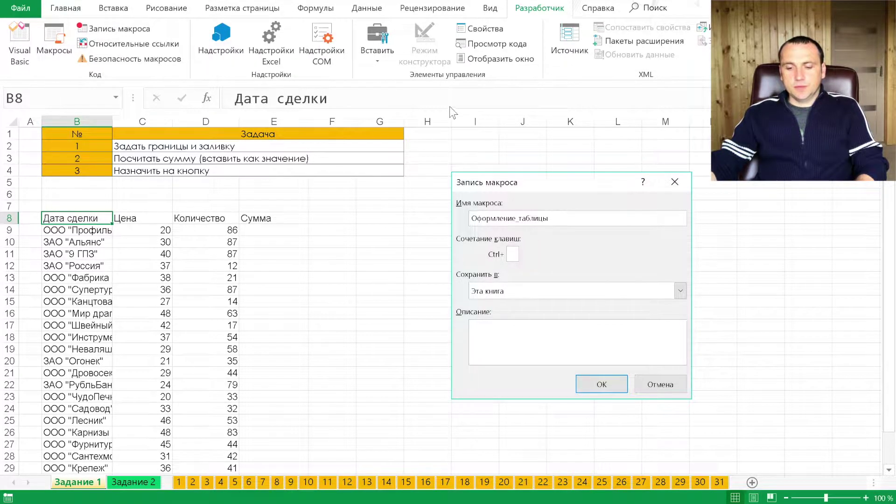
- Store the macro in Эта книга, add a description about sums as values, and start recording
click(507, 291)
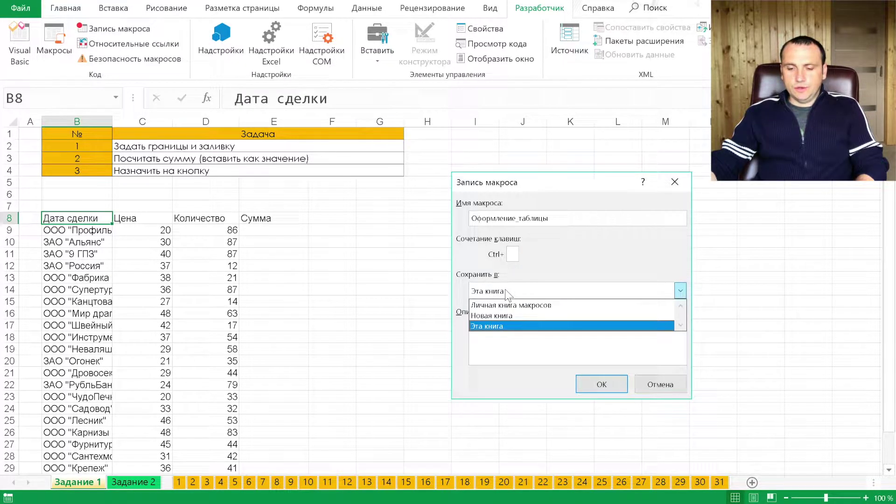
click(505, 290)
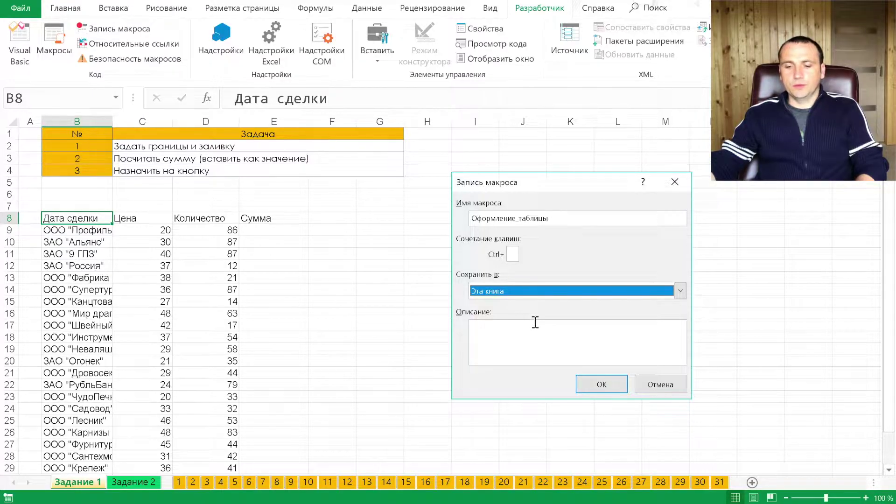
click(544, 332)
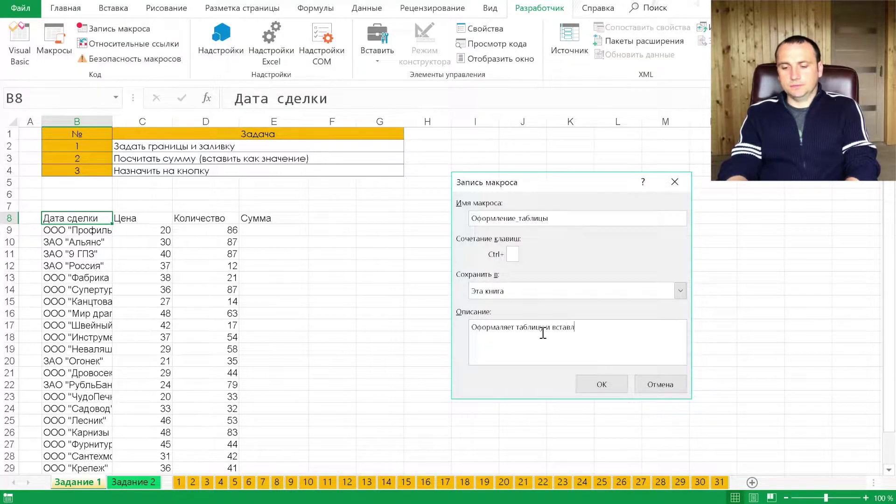
text(яет как значение сумму.)
click(616, 386)
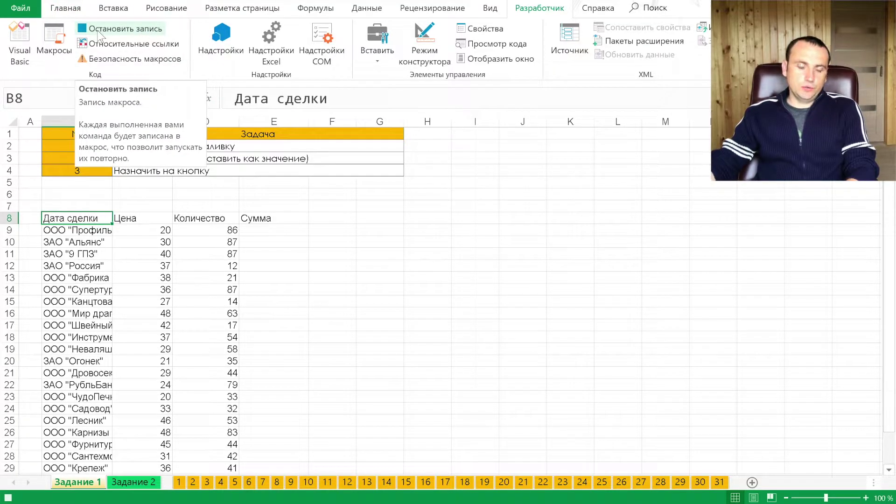
- Apply All Borders to the deal table B8:E32
scroll(169, 263, down, 1)
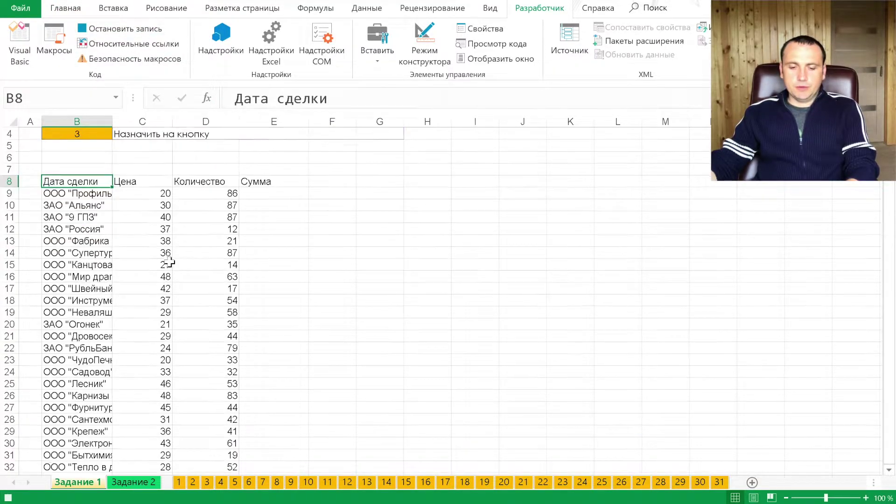
scroll(169, 262, down, 2)
drag(292, 394, 69, 158)
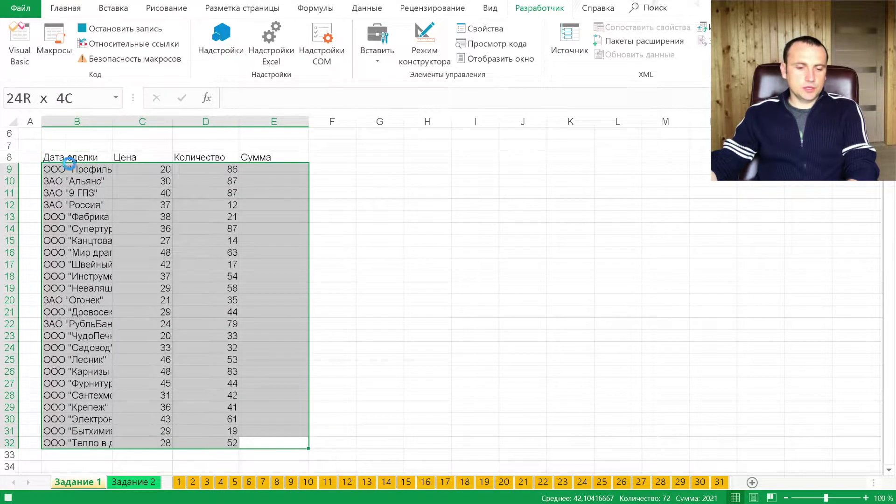
drag(68, 159, 65, 161)
shift+click(65, 159)
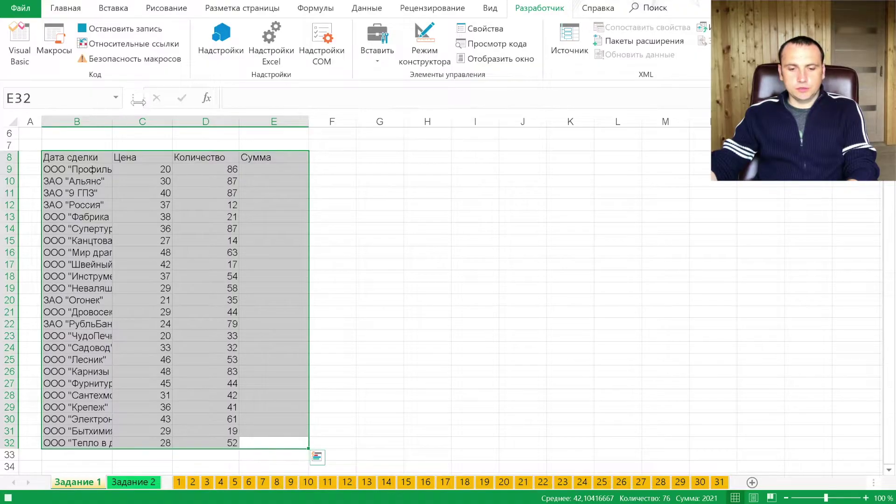
click(77, 9)
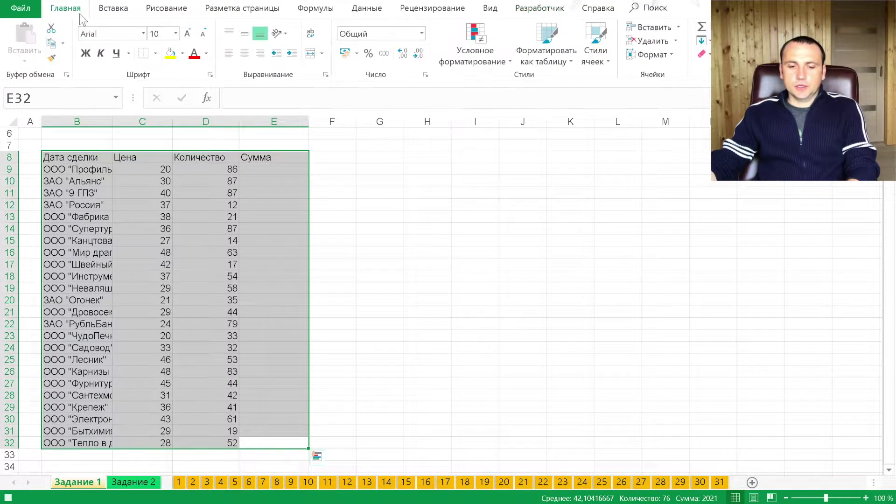
click(155, 55)
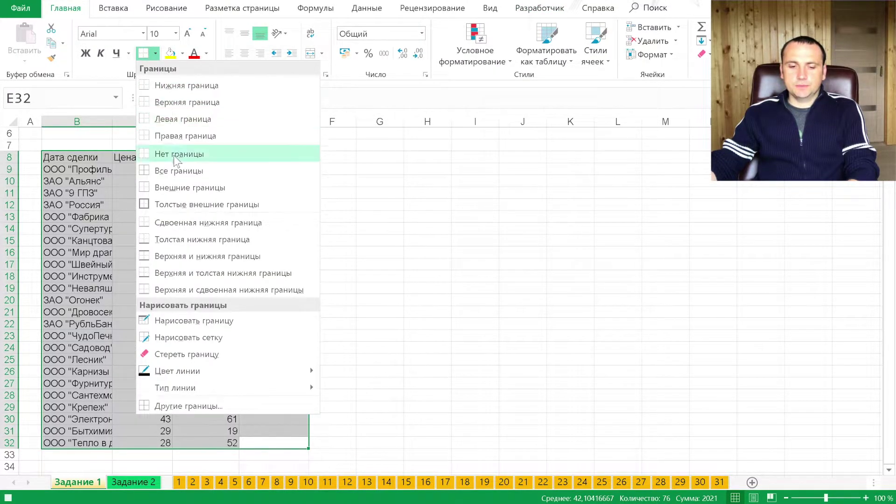
click(195, 169)
- Fill E9:E32 with =C9*D9 and paste the sums back as plain values
click(254, 169)
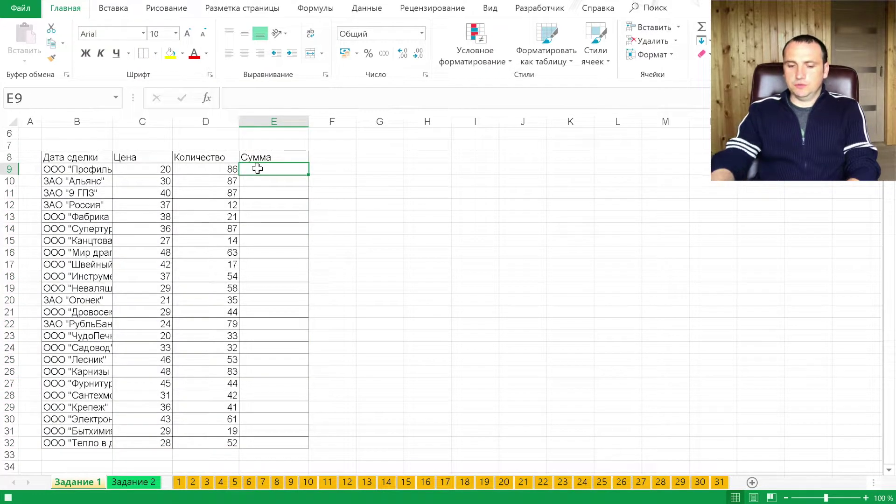
text(=)
key(Left)
key(Left)
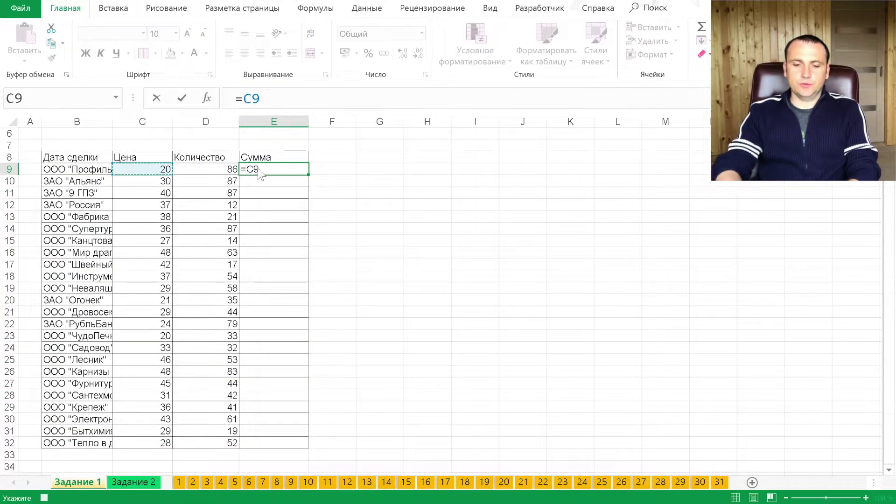
text(*)
key(Left)
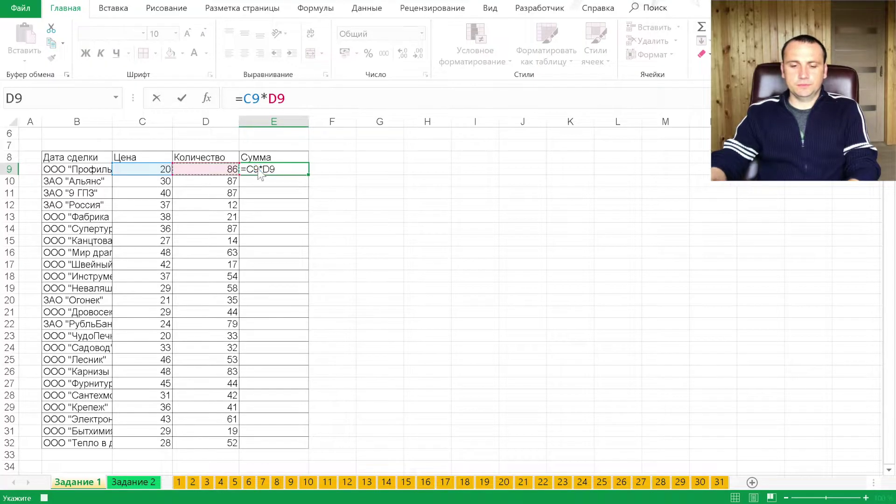
key(Return)
click(257, 168)
drag(312, 175, 290, 449)
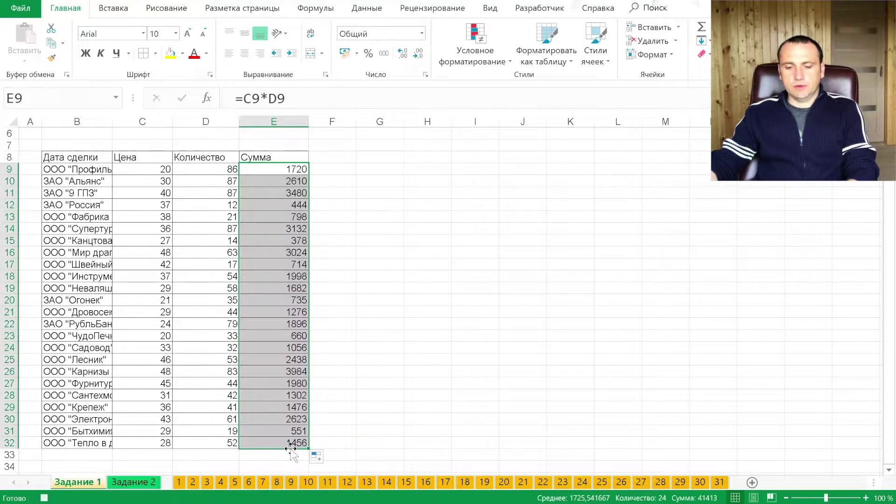
key(ctrl+c)
right_click(276, 306)
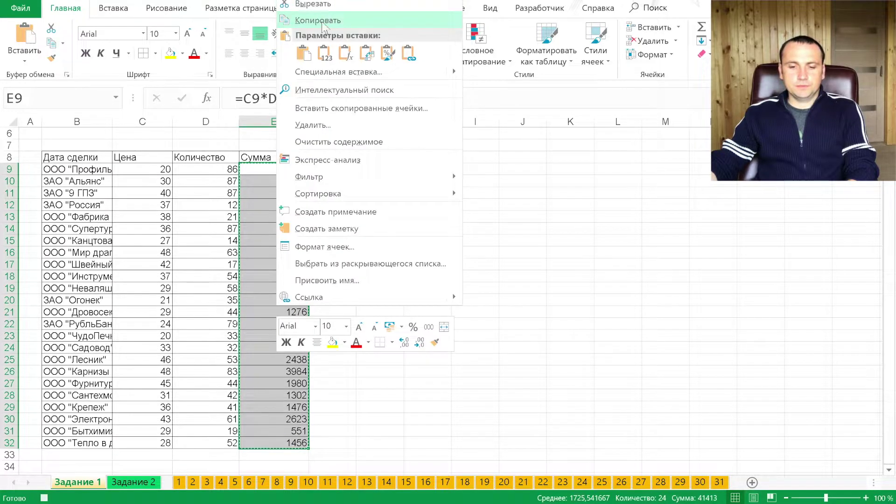
click(324, 52)
scroll(295, 223, up, 2)
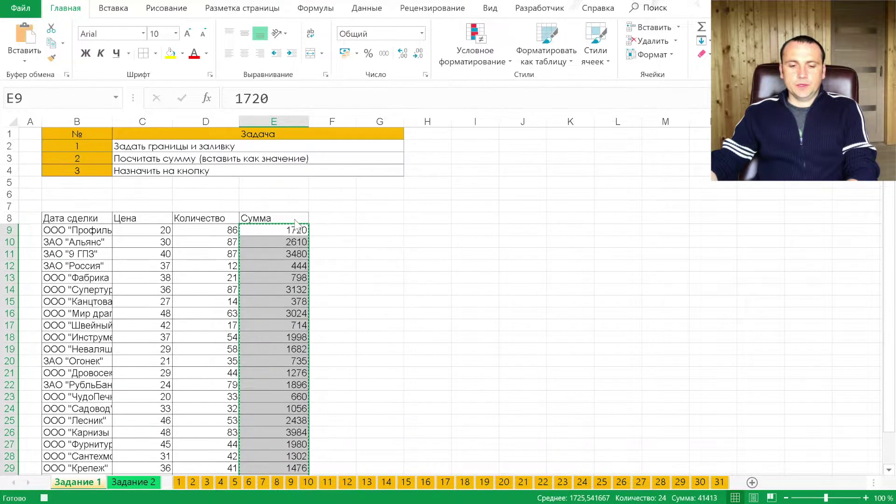
- Fill header row B8:E8 yellow, centre it, and widen column B
drag(104, 218, 271, 218)
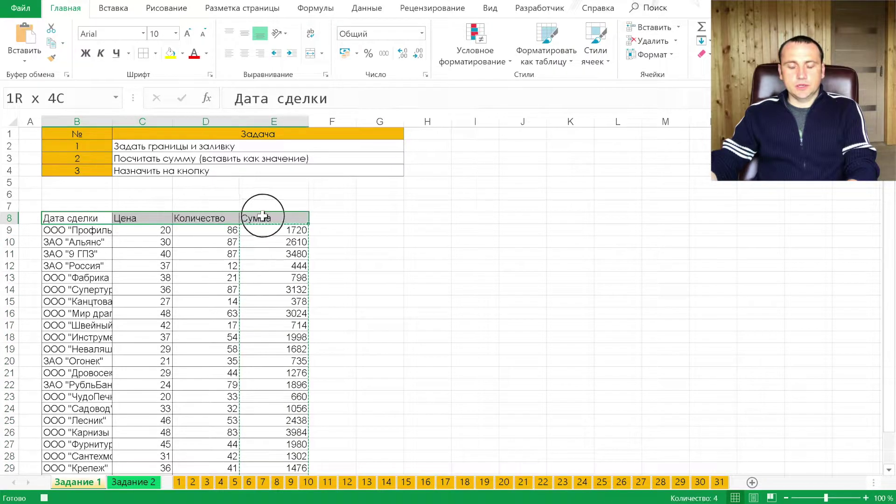
click(170, 54)
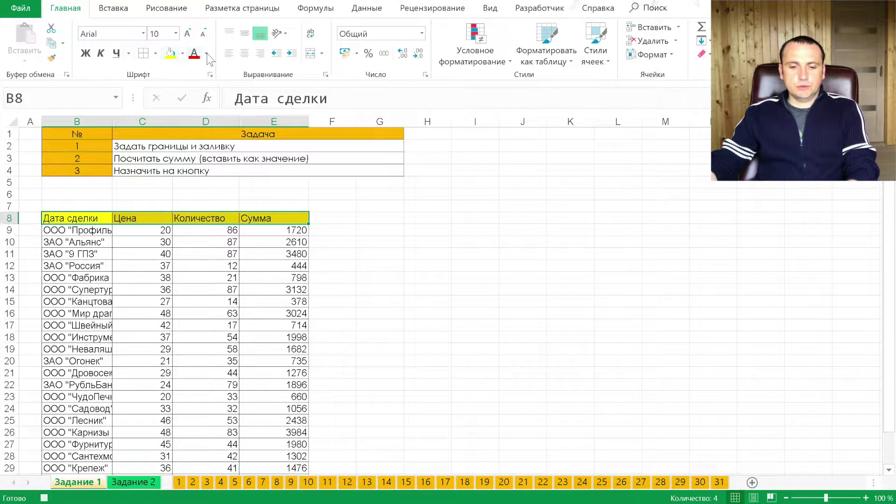
click(242, 56)
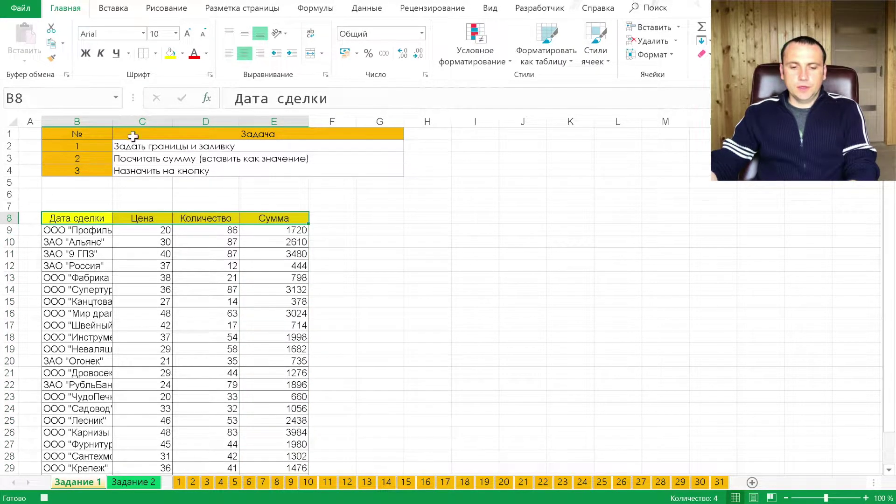
drag(112, 121, 168, 179)
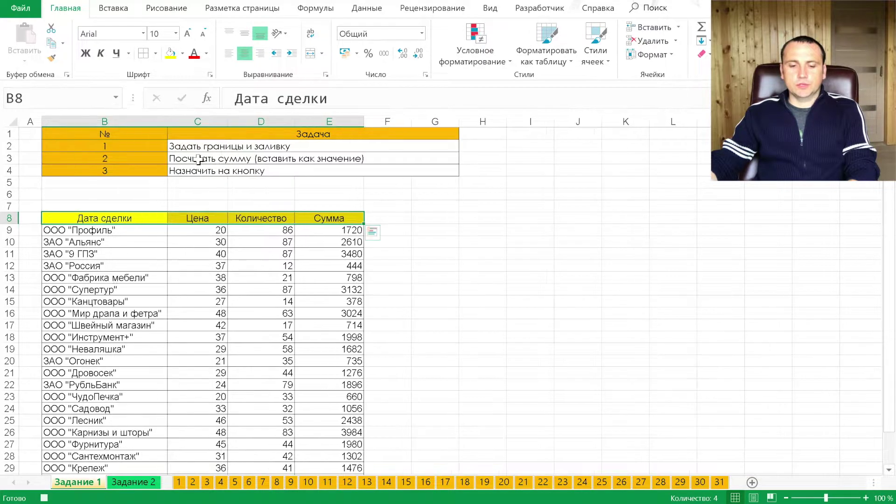
click(191, 266)
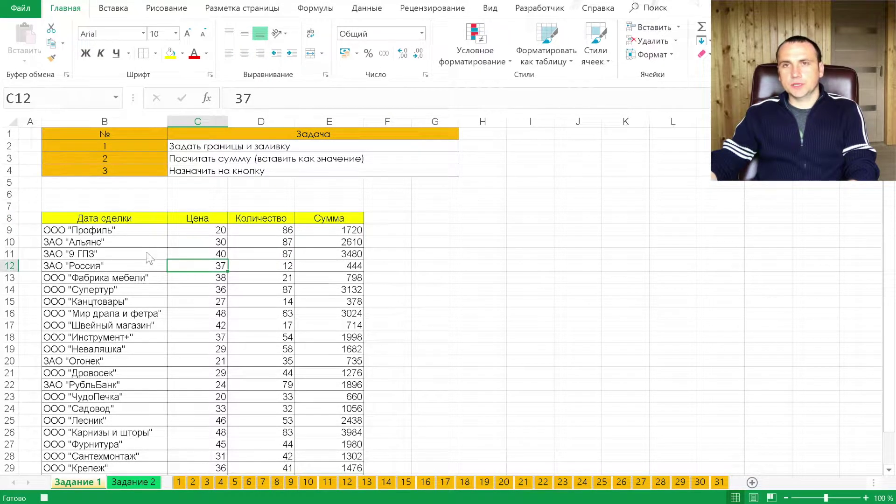
- Stop the macro recording, then clear all formats from the table B8:E32
click(44, 499)
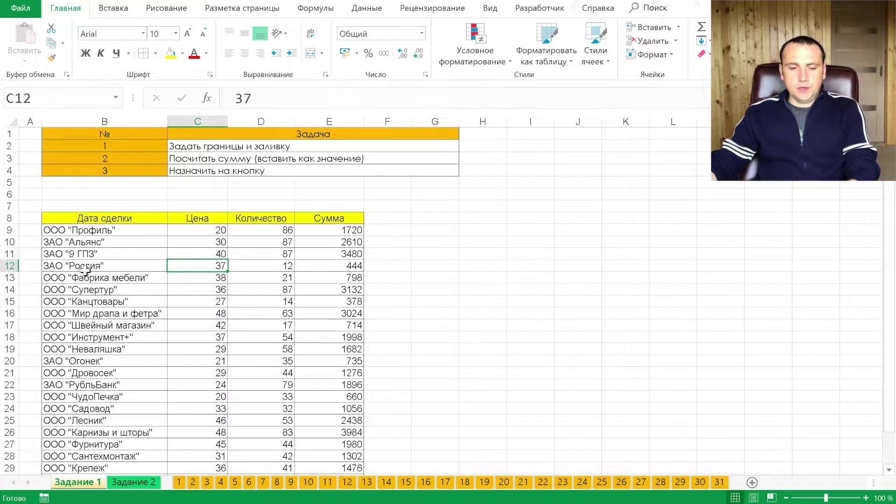
click(88, 221)
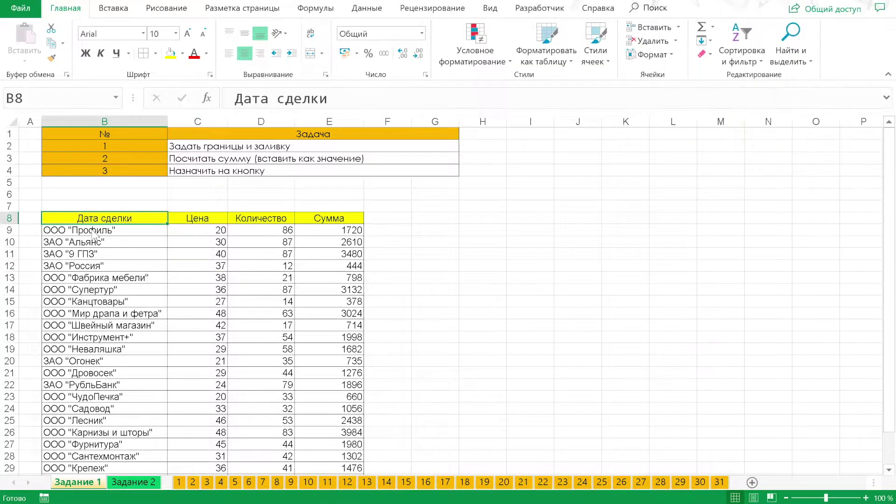
key(ctrl+a)
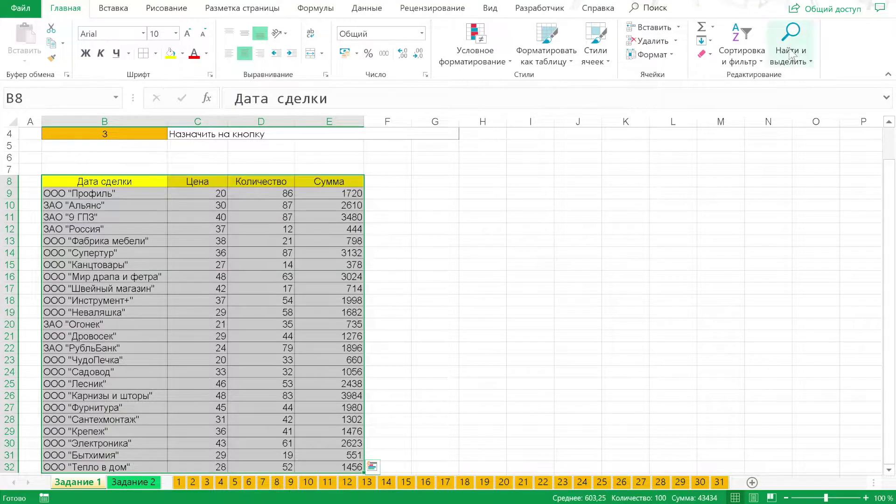
click(710, 54)
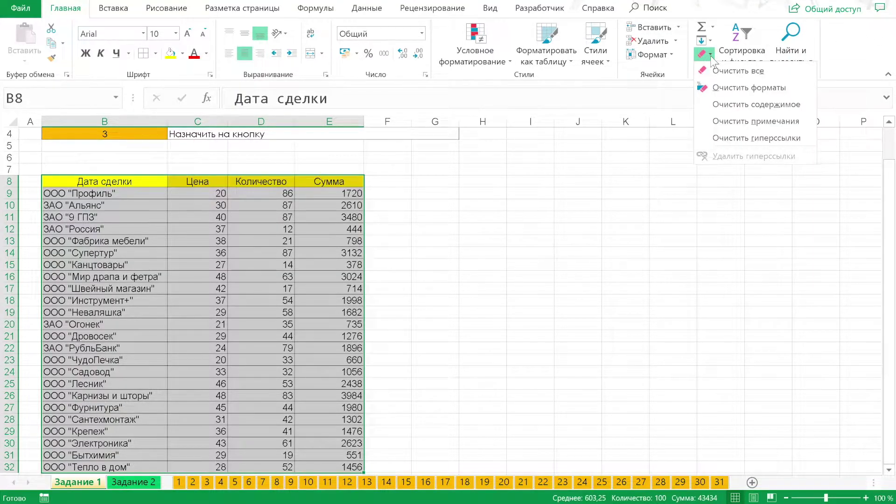
click(729, 88)
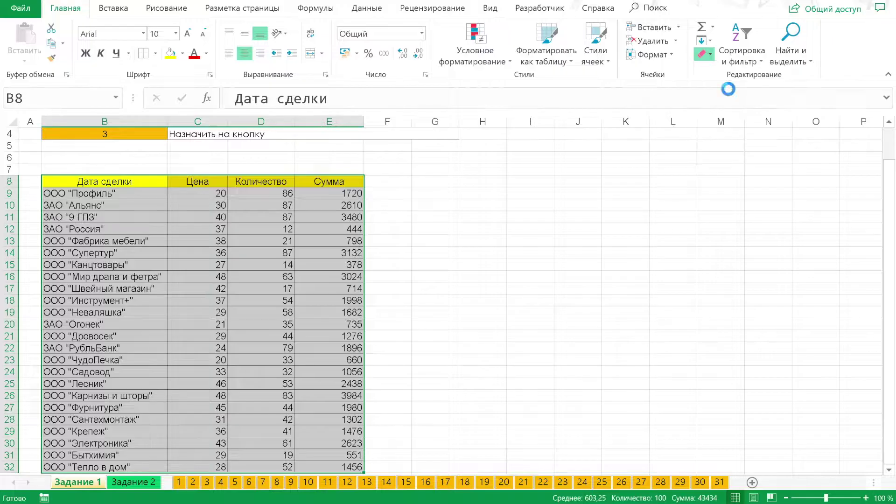
click(141, 217)
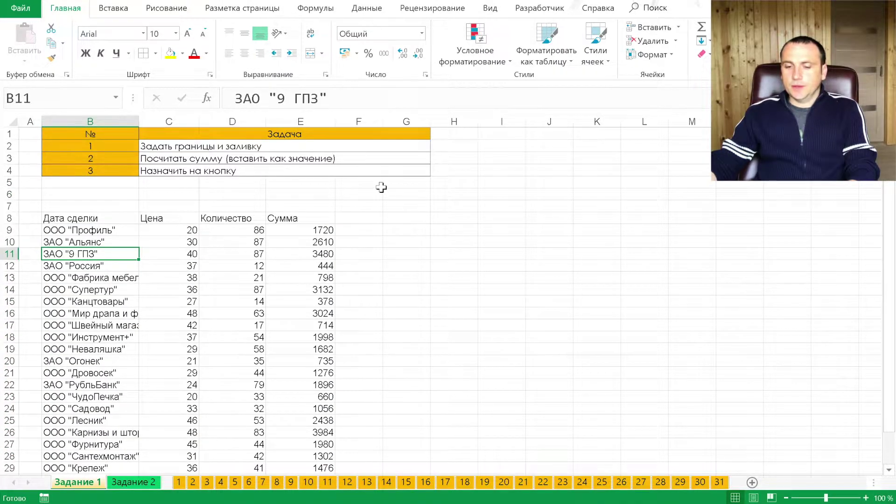
- Draw a form button near H8, assign Оформление_таблицы, and caption it Оформить
click(461, 222)
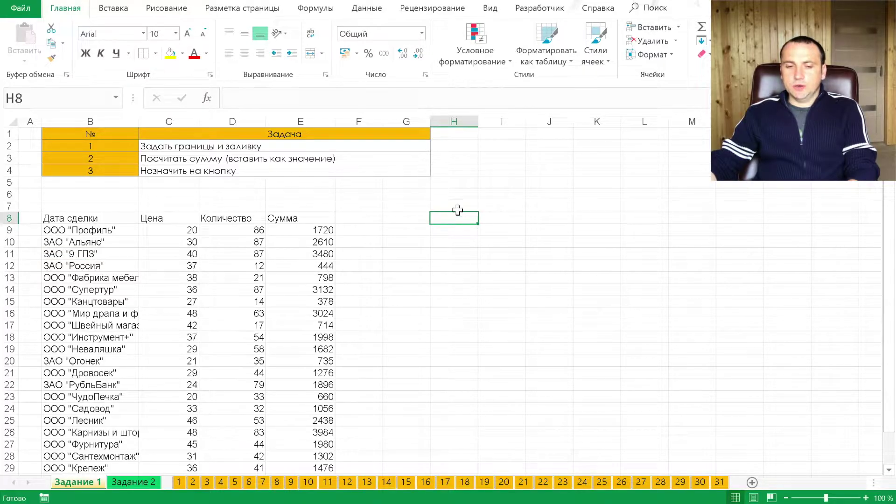
click(542, 8)
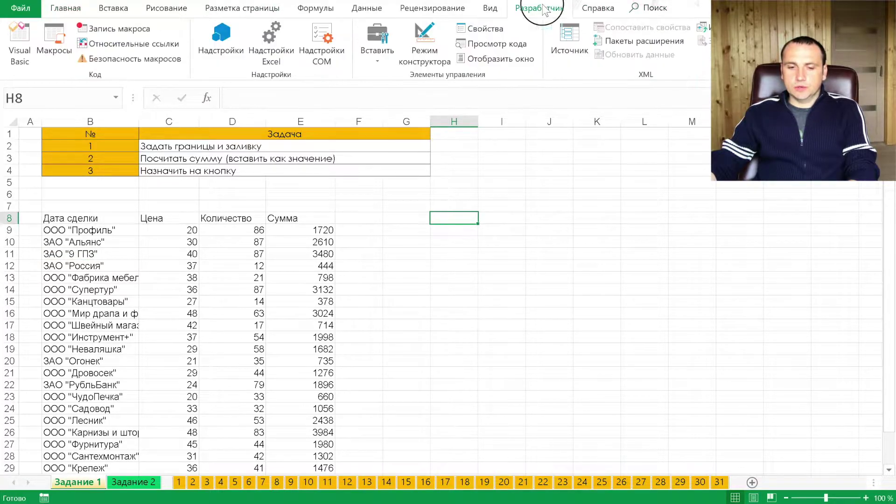
click(379, 61)
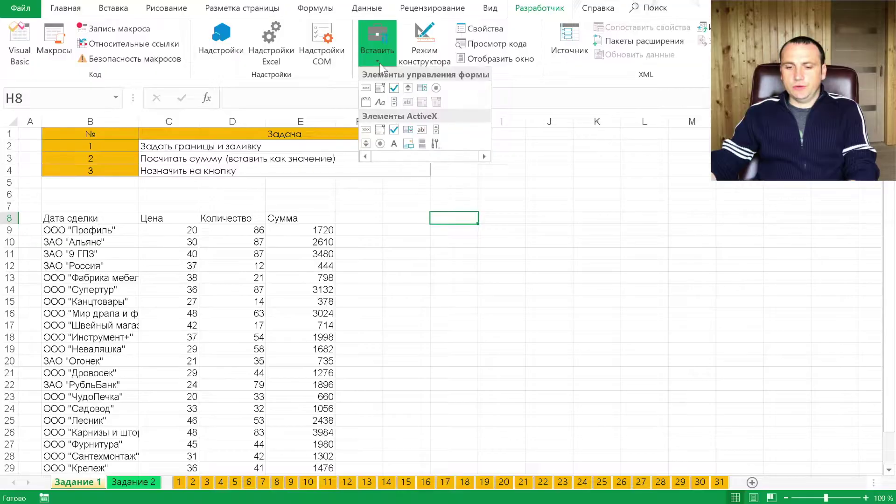
click(366, 88)
drag(434, 212, 568, 236)
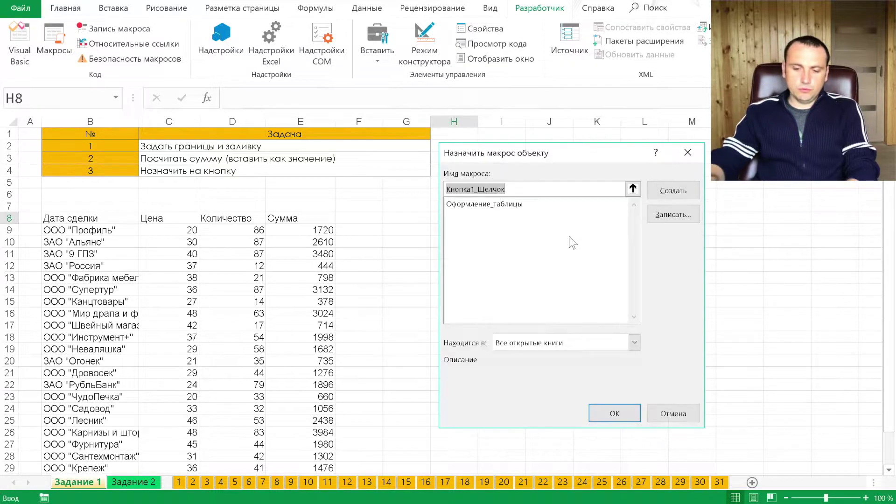
click(495, 203)
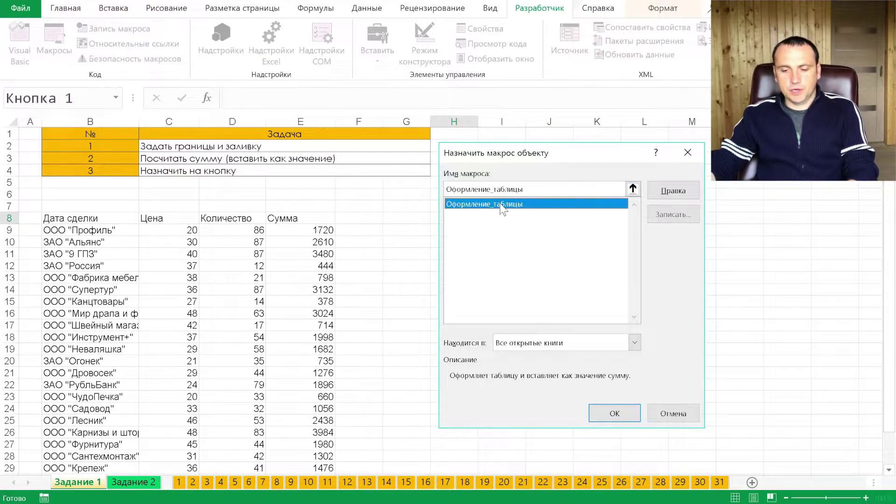
click(621, 413)
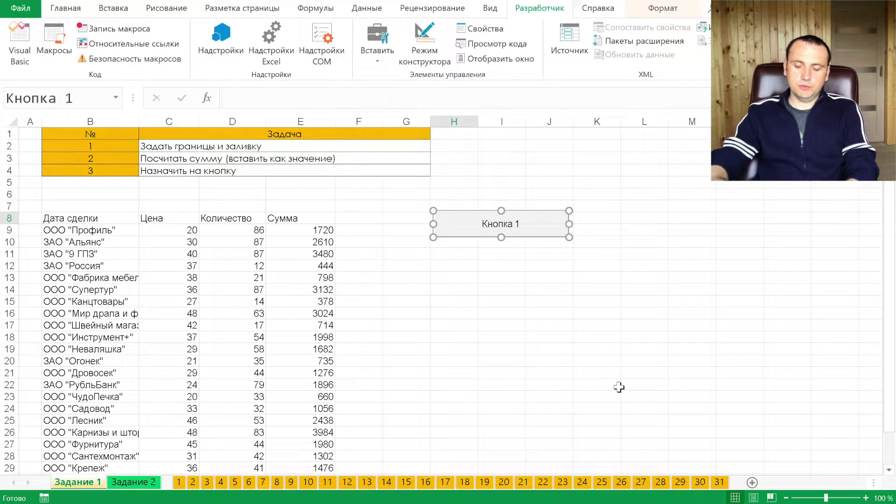
text(Оформить)
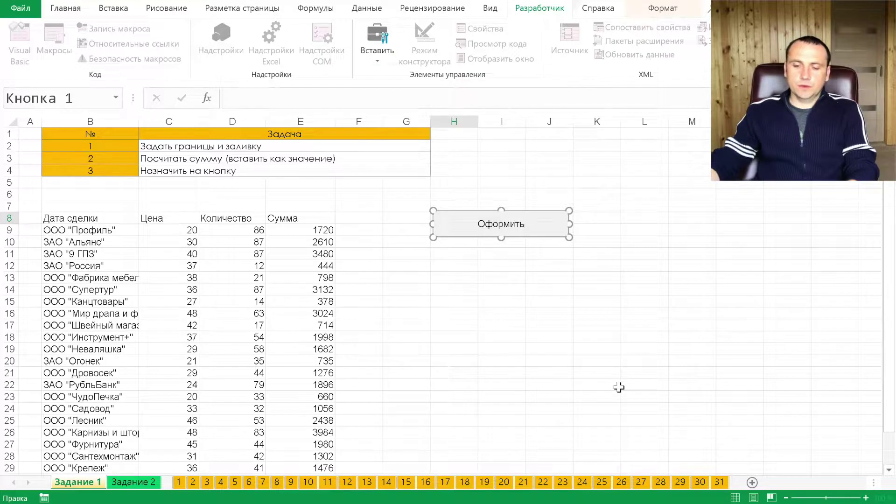
click(483, 325)
click(456, 261)
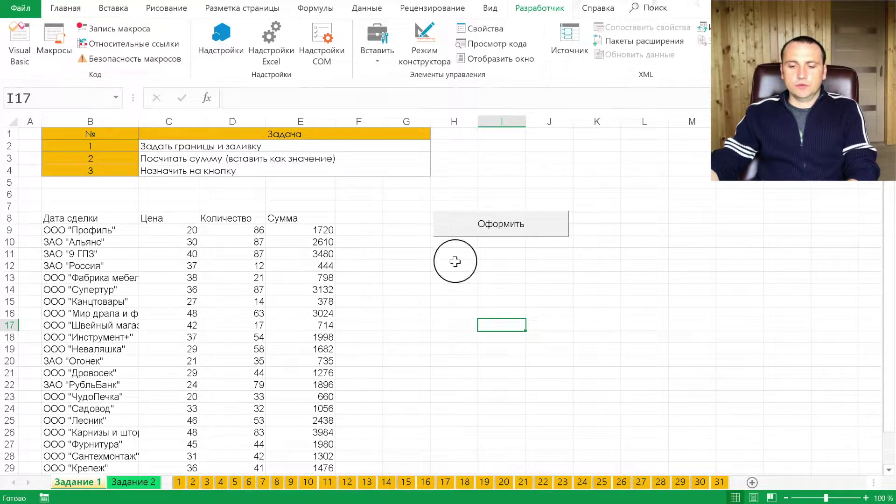
- Draw a light-blue rectangle below the button with centred white text Оформить
click(112, 9)
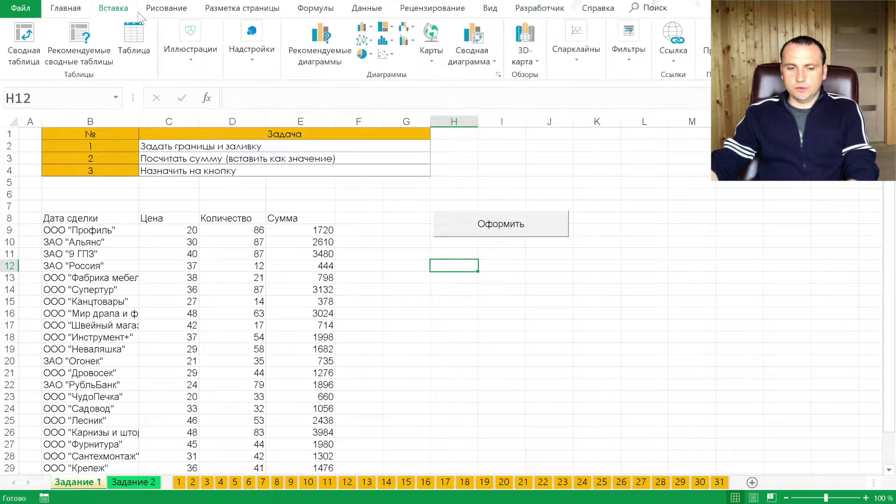
click(196, 64)
click(278, 131)
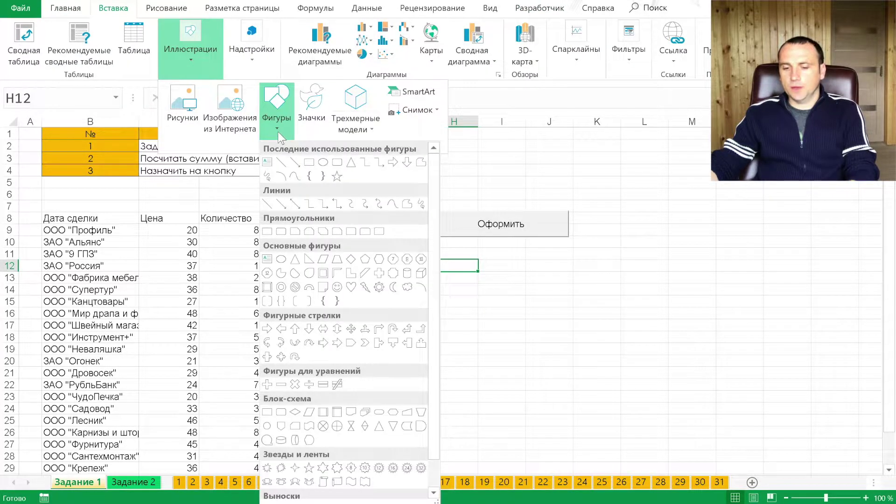
click(337, 162)
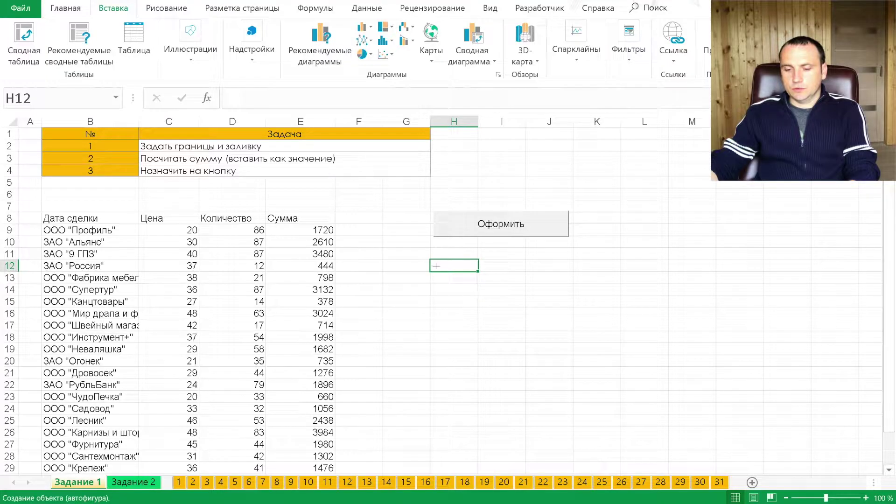
drag(431, 263, 573, 295)
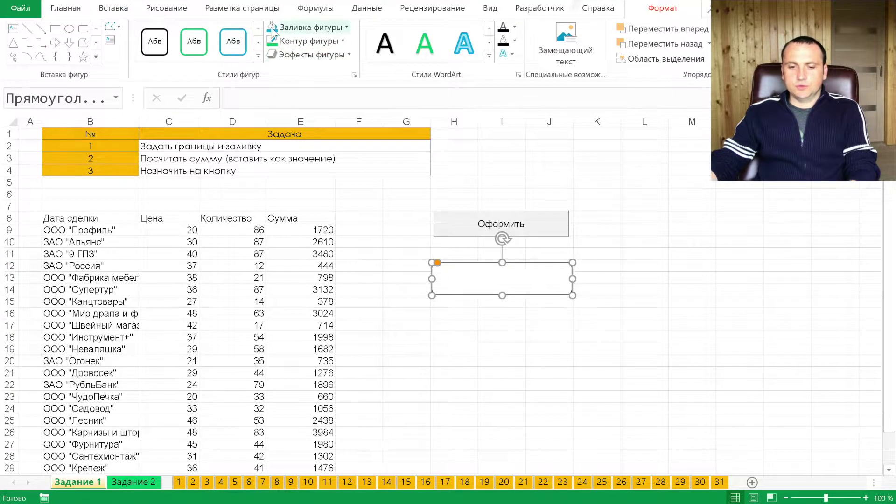
click(272, 26)
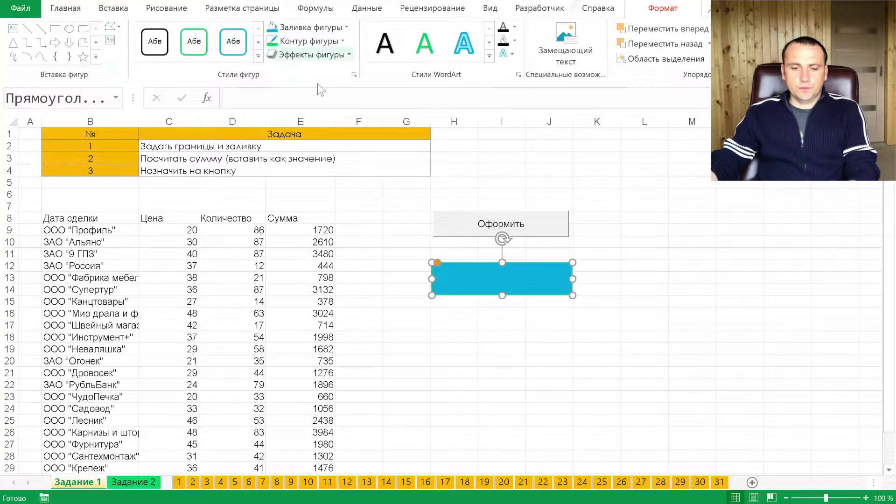
click(75, 8)
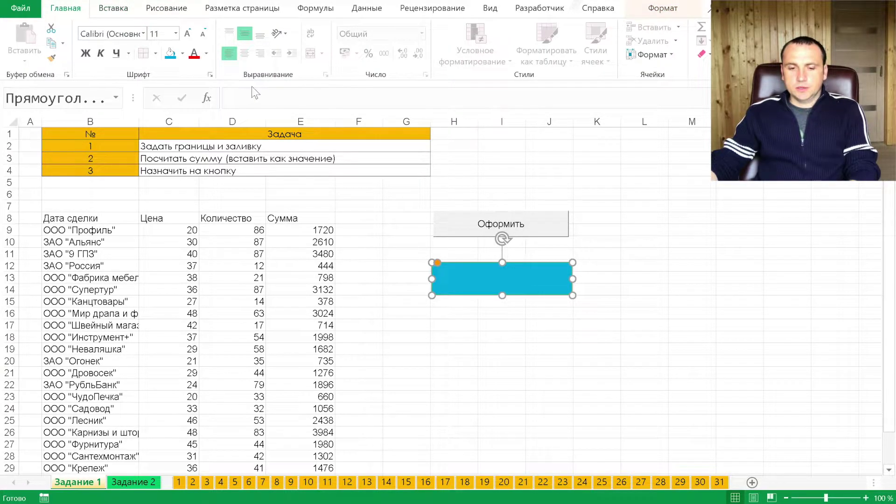
click(207, 53)
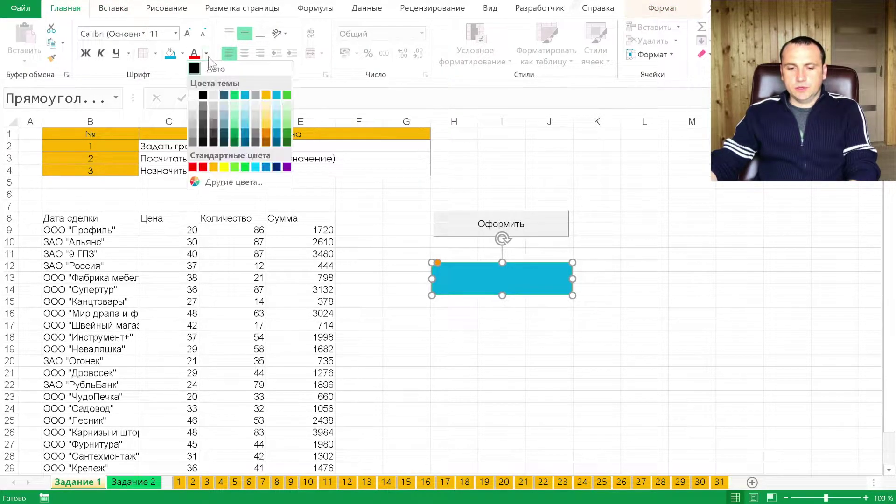
click(192, 93)
text(Оформить)
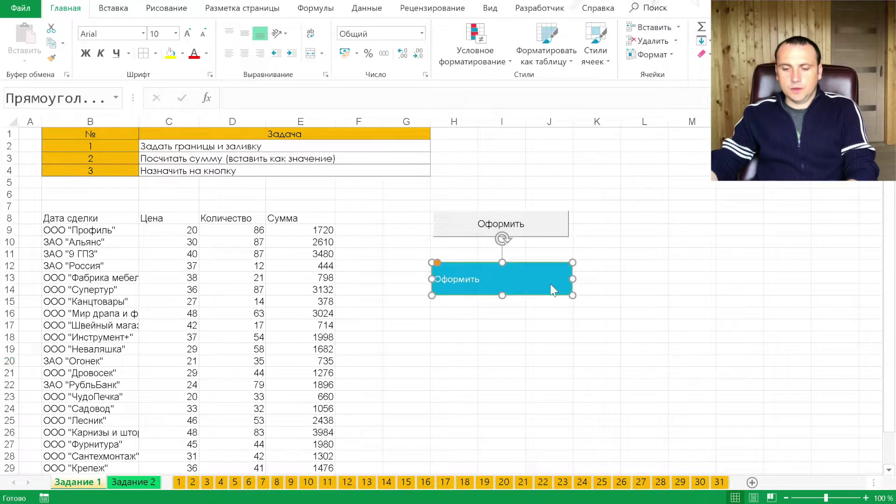
click(242, 55)
- Assign the Оформление_таблицы macro to the rectangle, then switch to the desktop
right_click(496, 274)
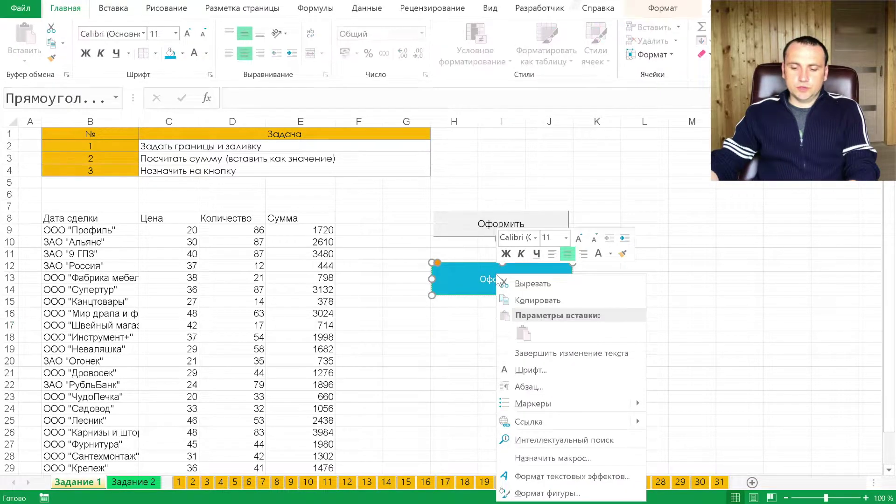
click(557, 459)
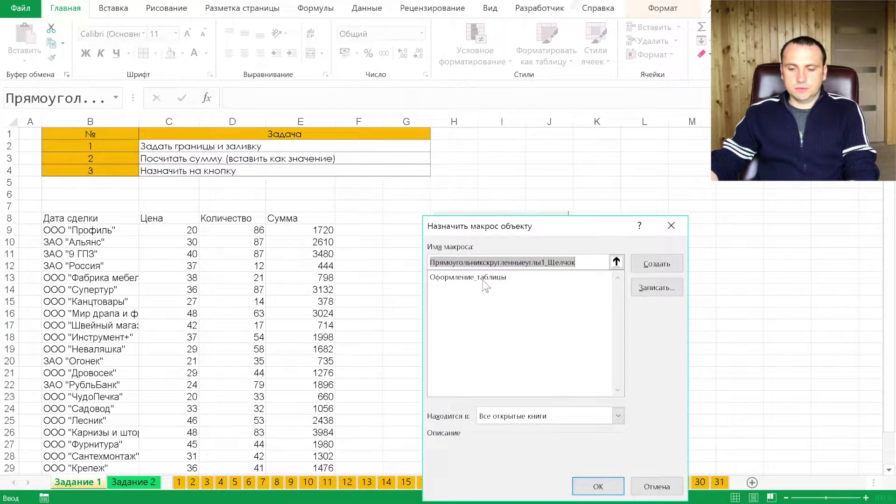
click(486, 277)
click(601, 494)
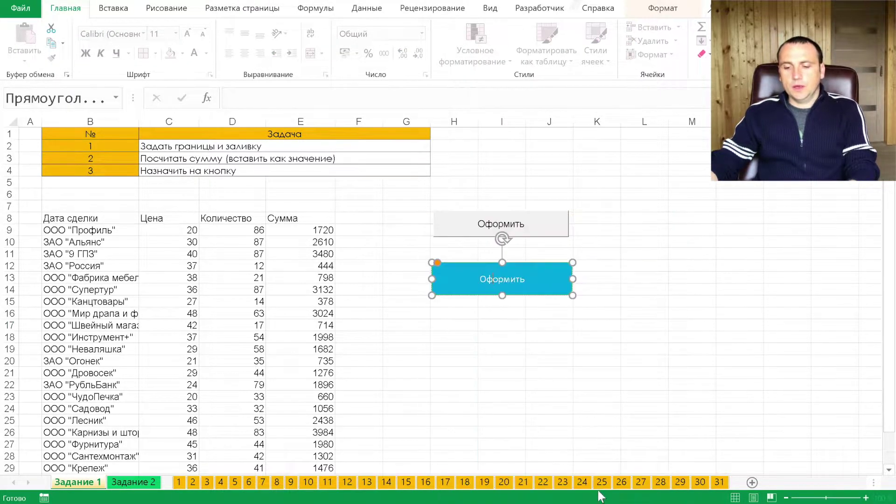
click(465, 314)
key(ctrl+Left)
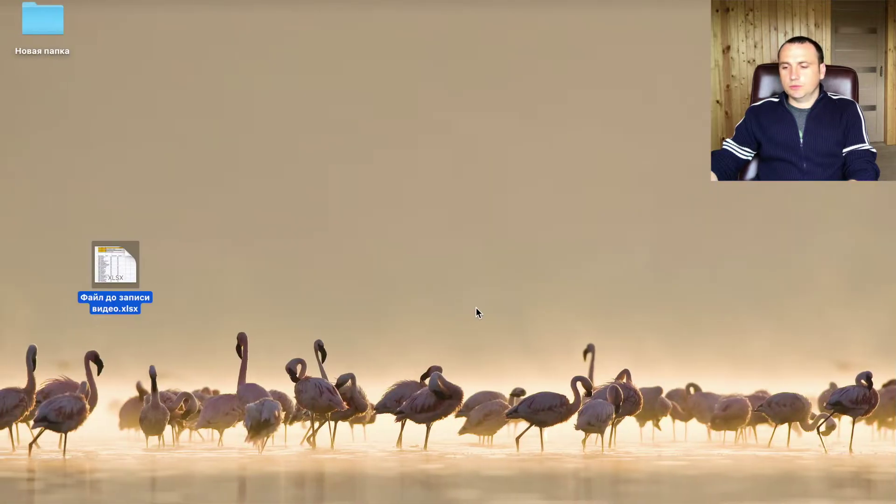
- Search Google for кнопки для сайта
click(869, 431)
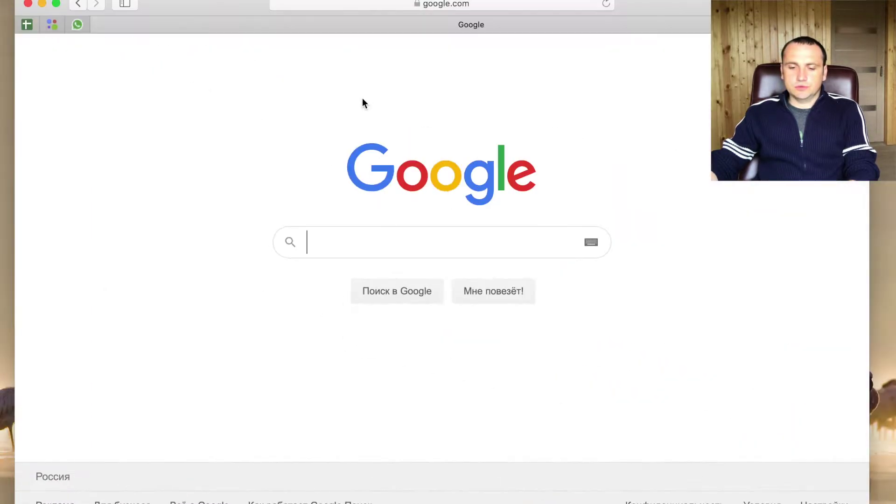
text(кнопки)
key(Down)
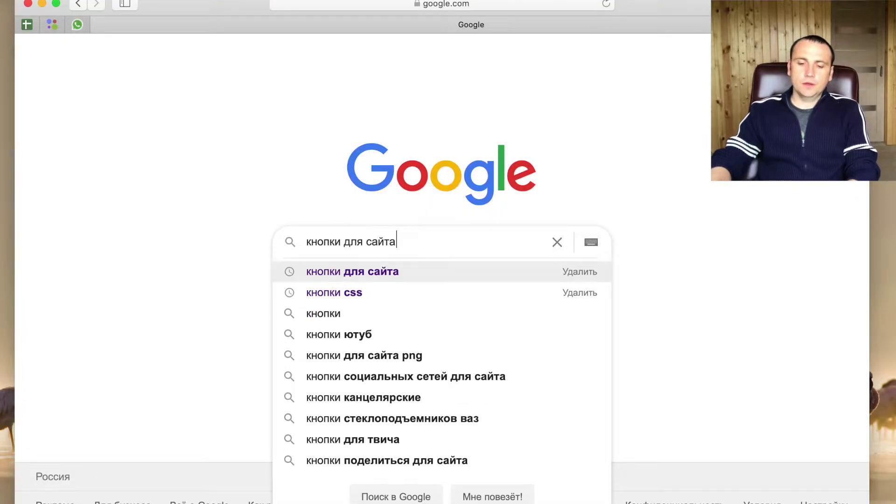
key(Return)
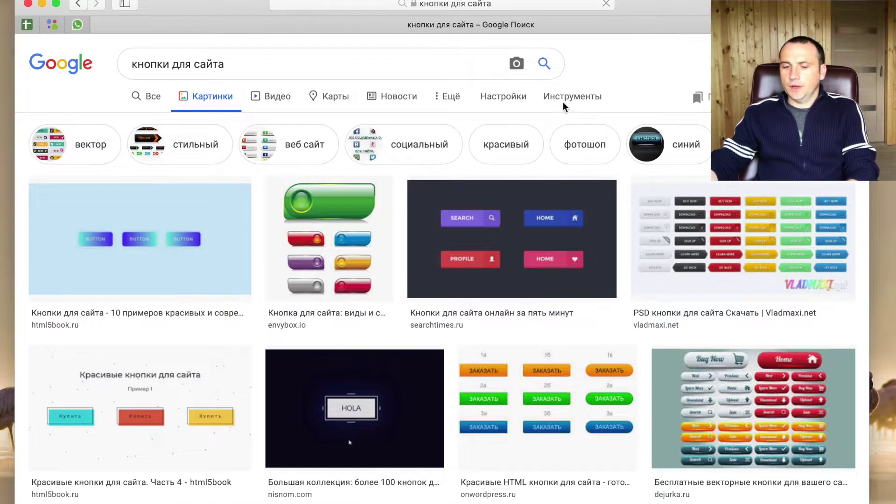
- Filter results to transparent images and save the blue gradient button image to the desktop
click(564, 102)
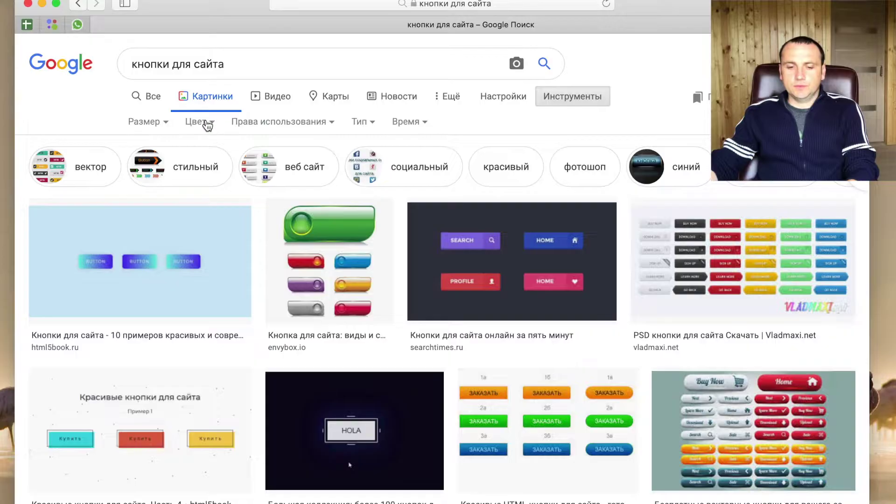
click(208, 124)
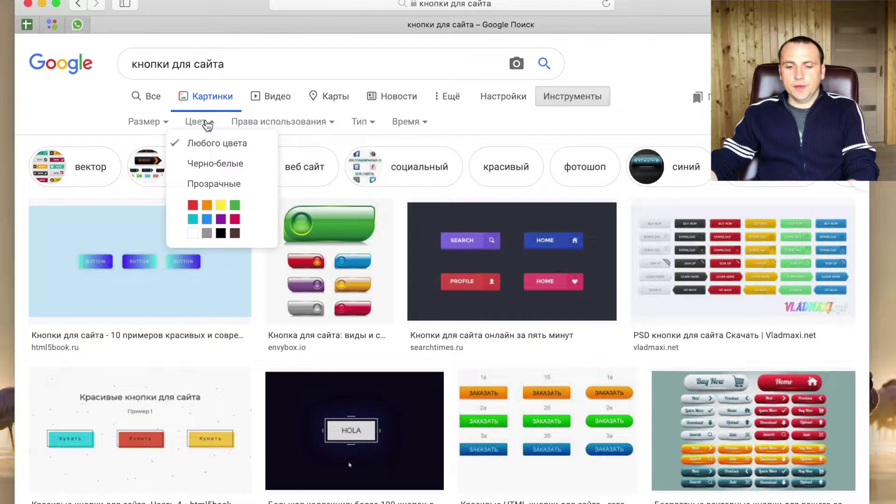
click(210, 182)
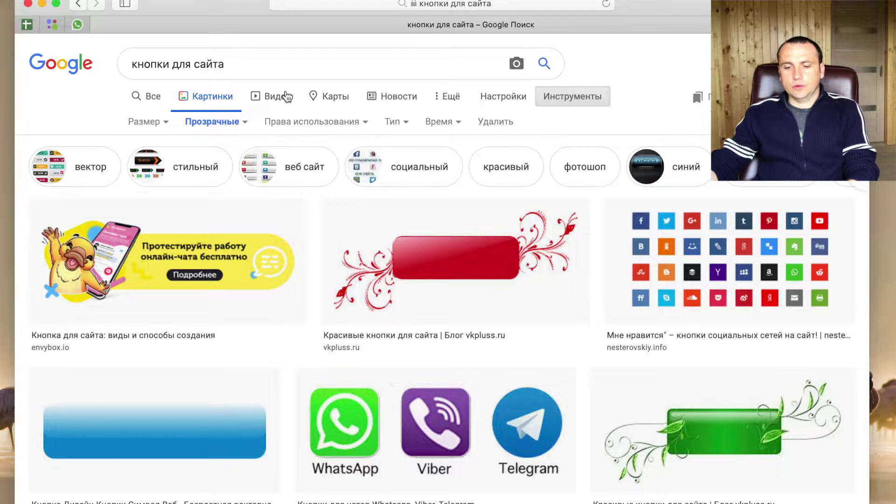
scroll(443, 254, down, 4)
scroll(146, 275, down, 2)
click(146, 271)
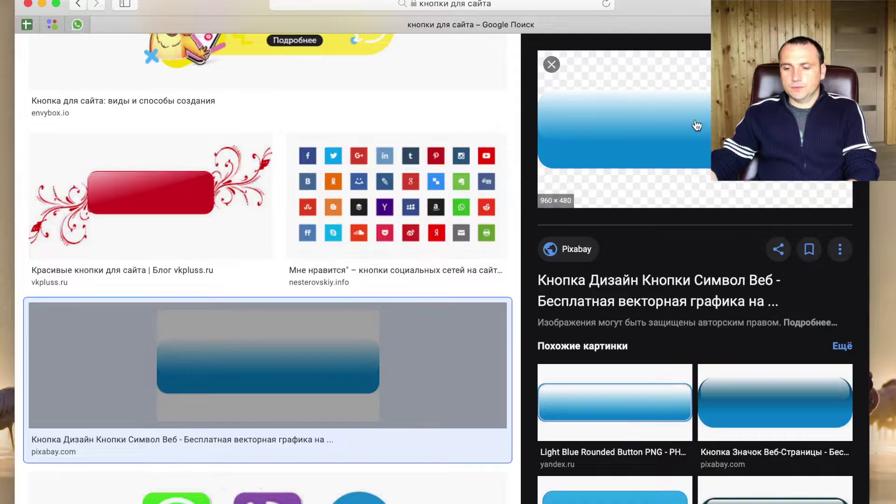
right_click(695, 124)
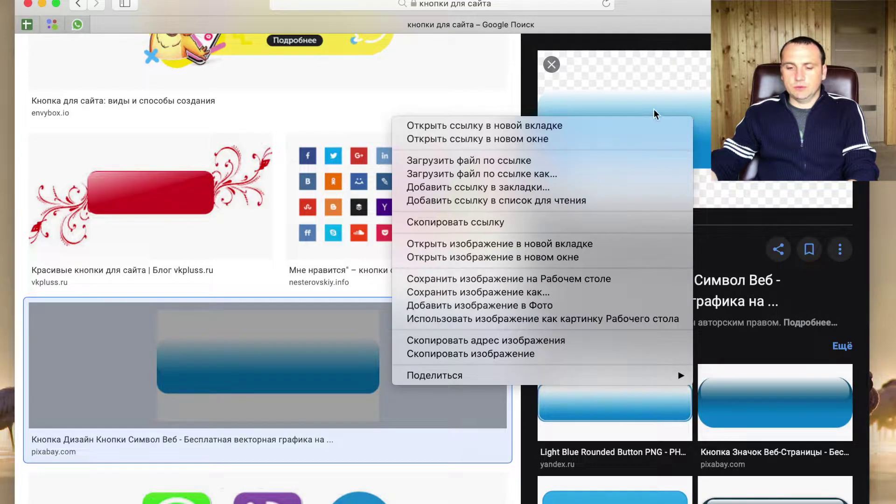
click(597, 278)
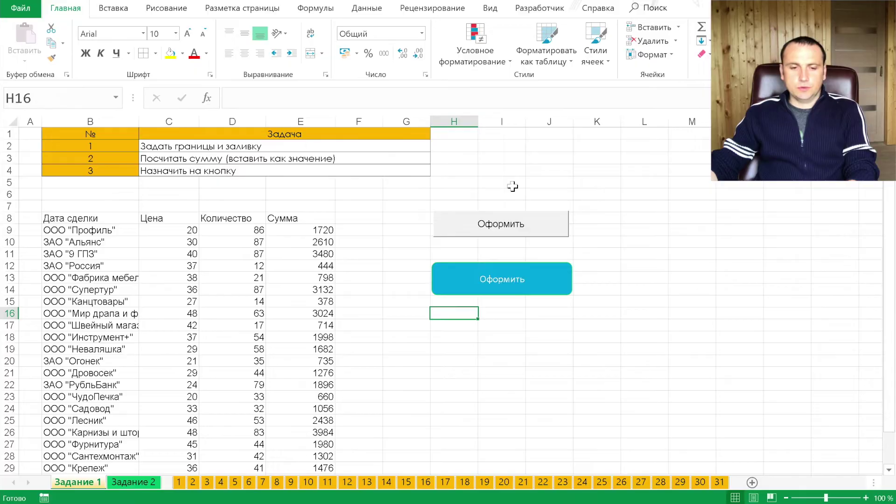
- Insert the saved button picture the-button-1161335_960_720 from file into the sheet
click(111, 9)
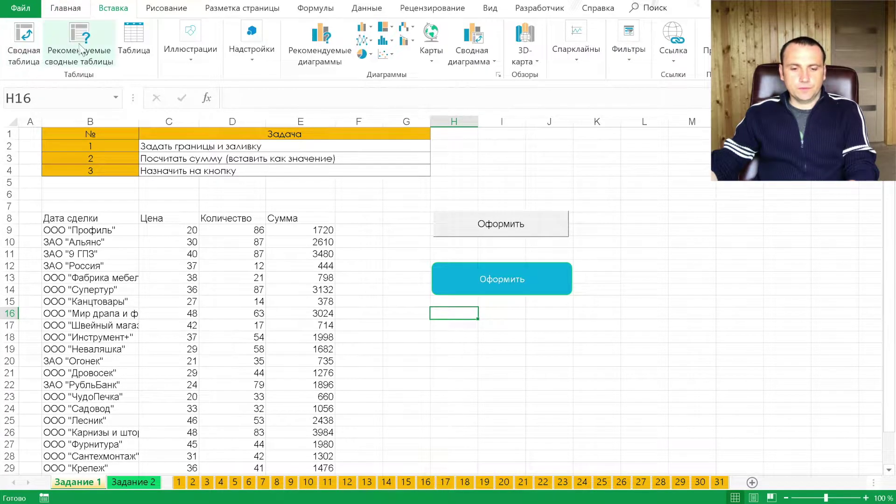
click(210, 56)
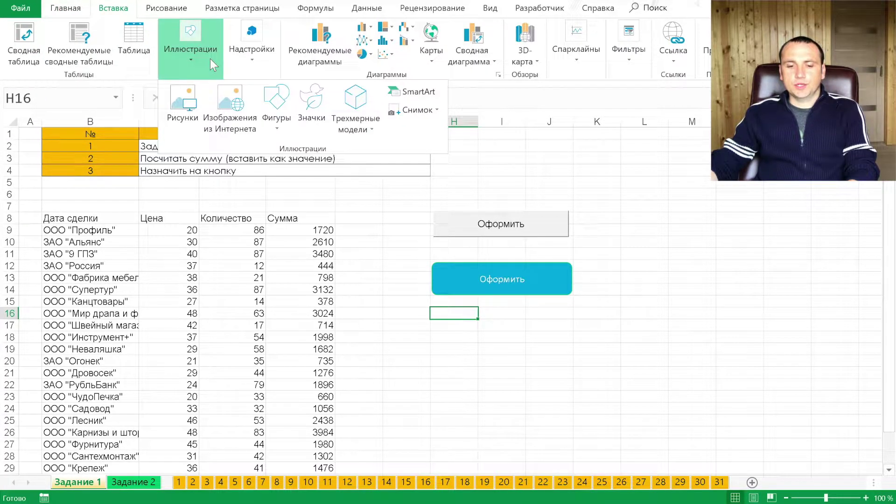
click(183, 105)
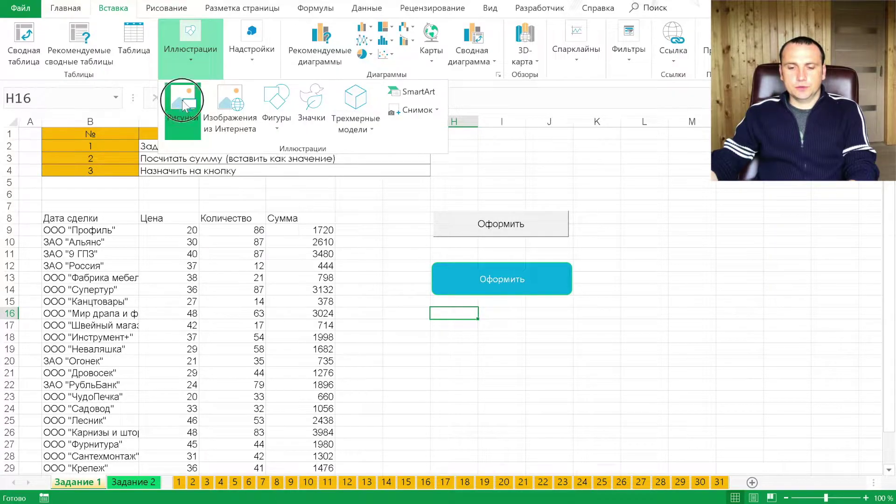
click(220, 85)
click(315, 266)
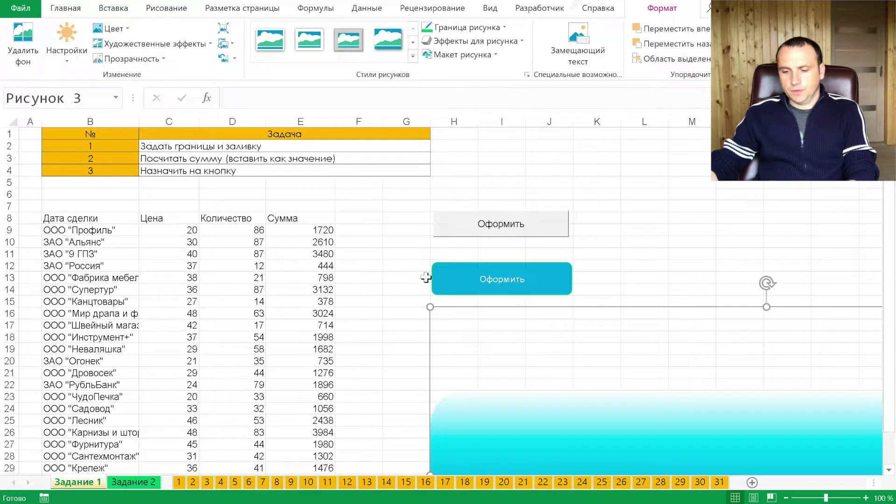
- Shrink the gradient picture to button size and move it below the Оформить shape
drag(431, 308, 516, 350)
mouse_move(705, 407)
mouse_down()
mouse_move(409, 260)
mouse_move(303, 220)
mouse_up()
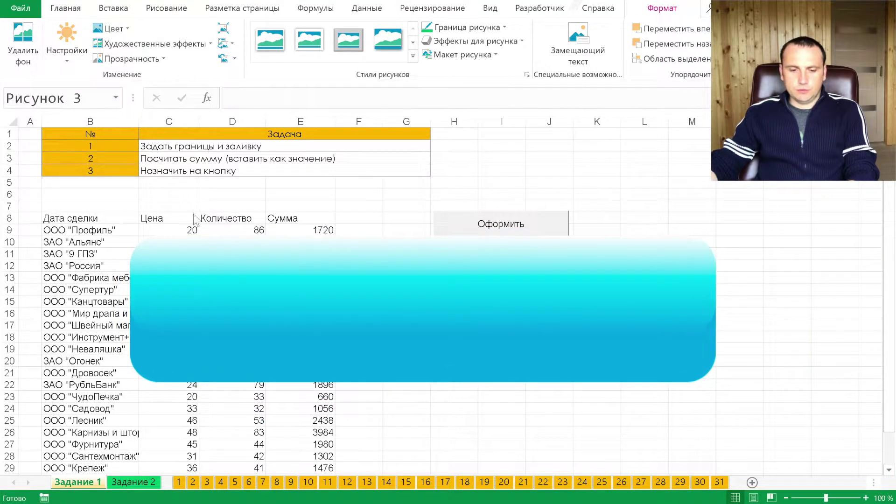
mouse_move(130, 162)
mouse_down()
mouse_move(580, 401)
mouse_move(480, 341)
mouse_move(492, 337)
mouse_up()
click(644, 349)
click(113, 8)
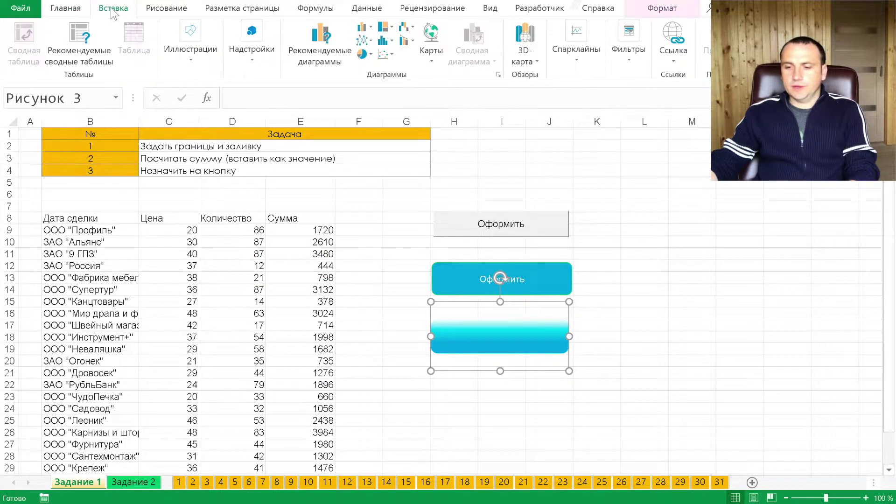
- Draw a text box across the gradient button picture and type Оформить
click(769, 52)
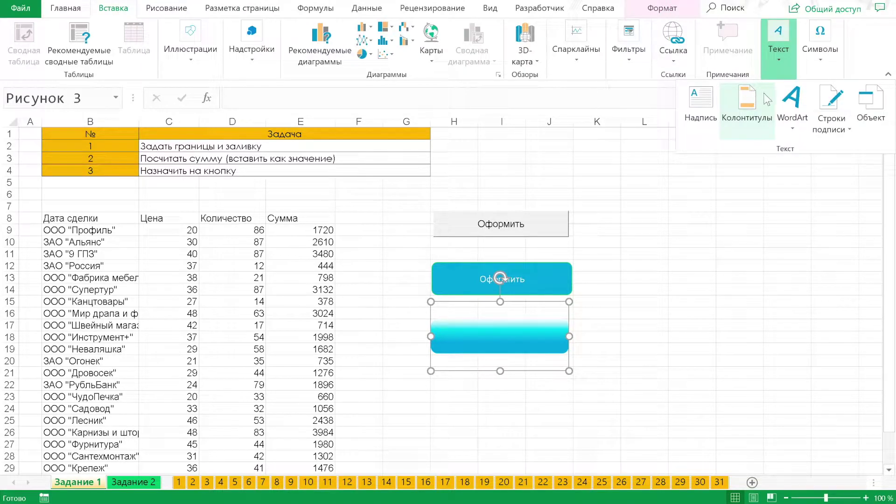
click(696, 100)
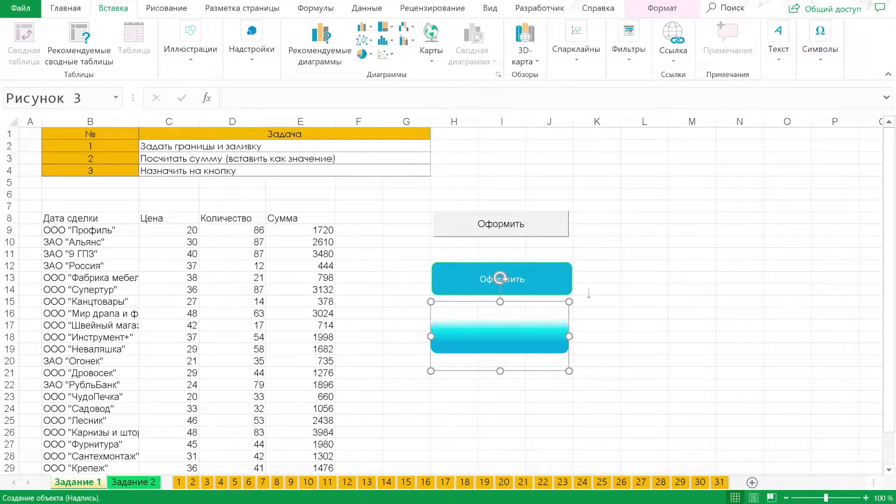
drag(447, 334, 554, 344)
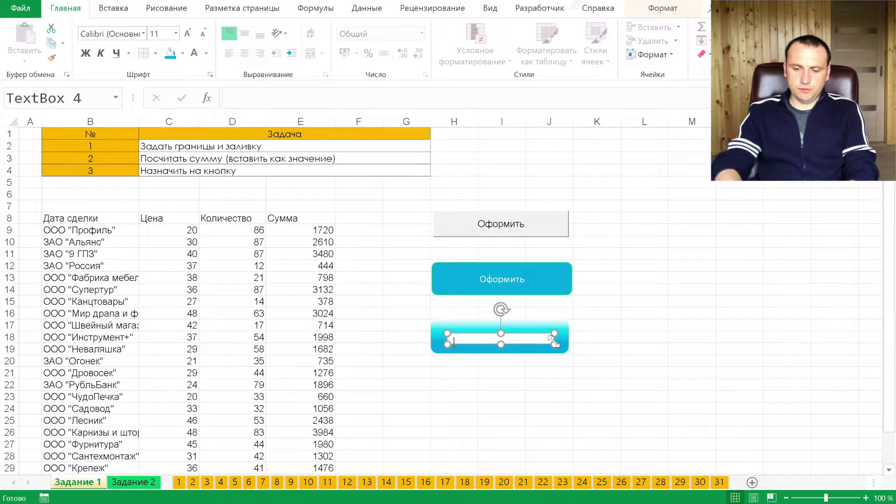
text(Оформить)
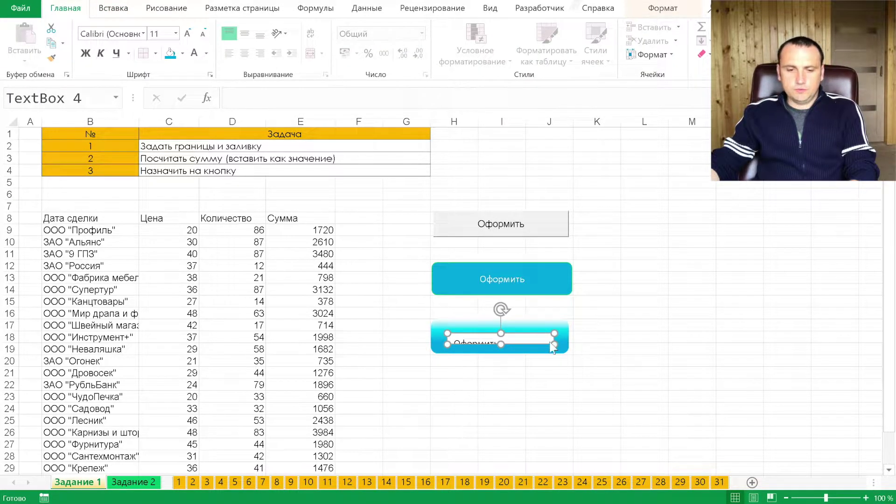
- Centre the caption both ways, remove its fill and set the font size to 14
click(245, 53)
click(246, 34)
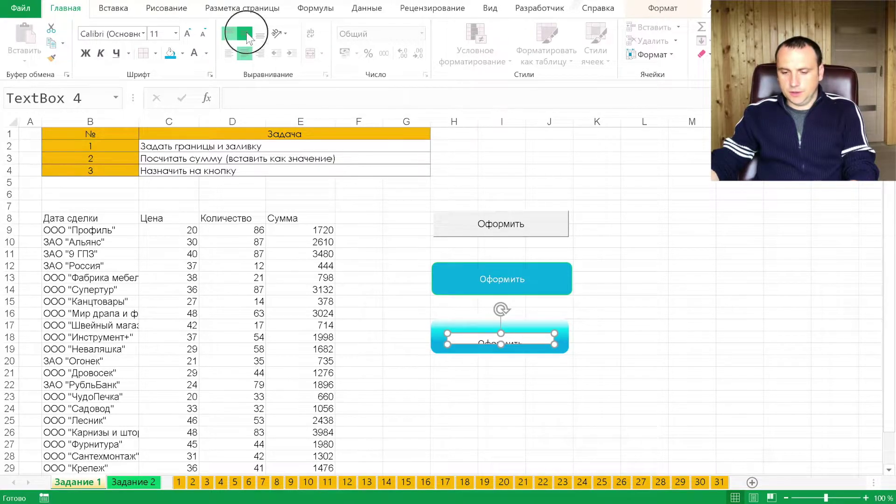
click(182, 52)
click(220, 182)
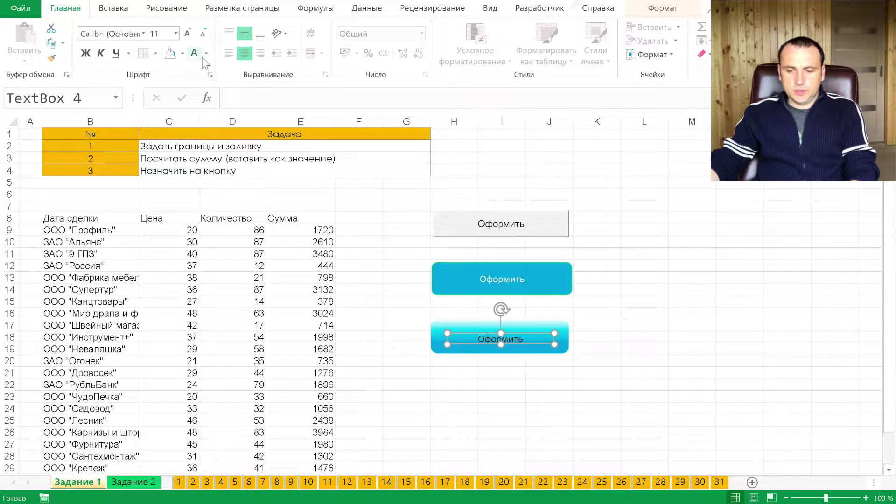
click(188, 34)
click(188, 34)
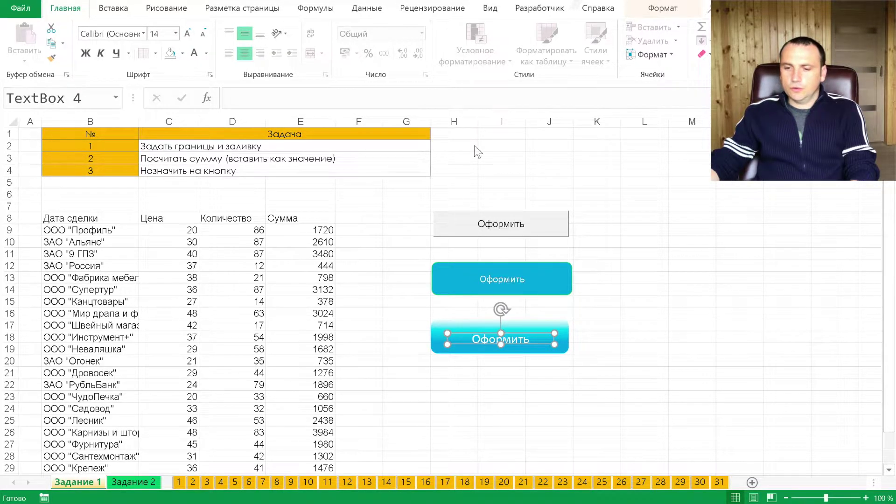
click(673, 6)
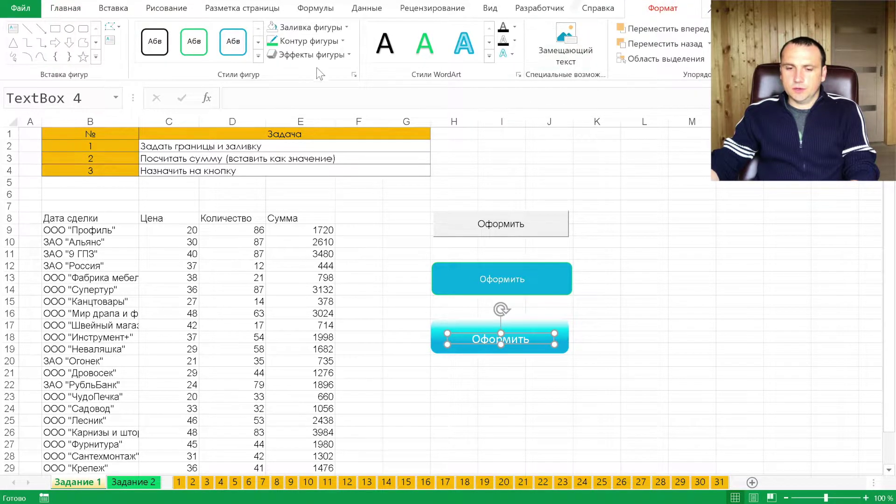
- Remove the text box outline and group it with the gradient shape
click(308, 41)
click(319, 167)
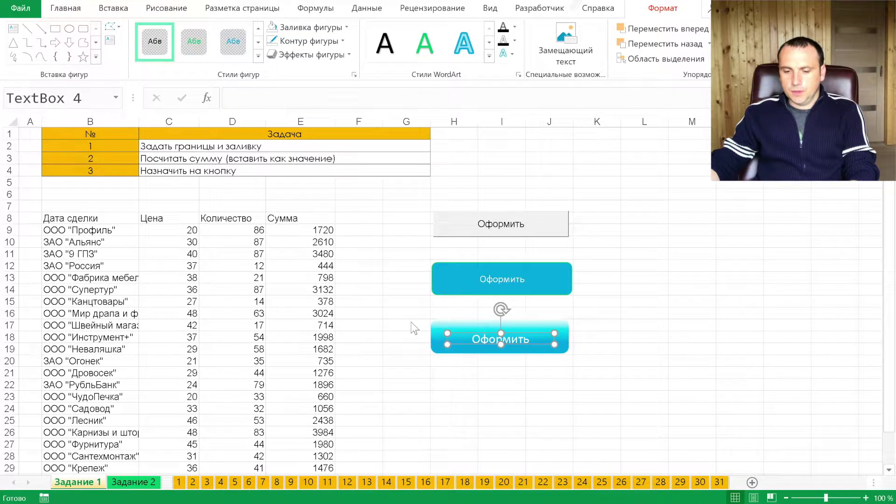
ctrl+click(432, 335)
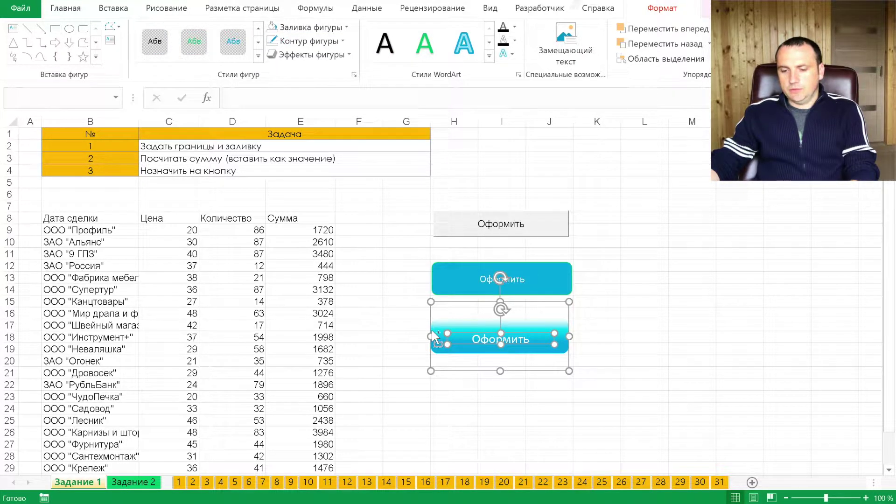
right_click(481, 339)
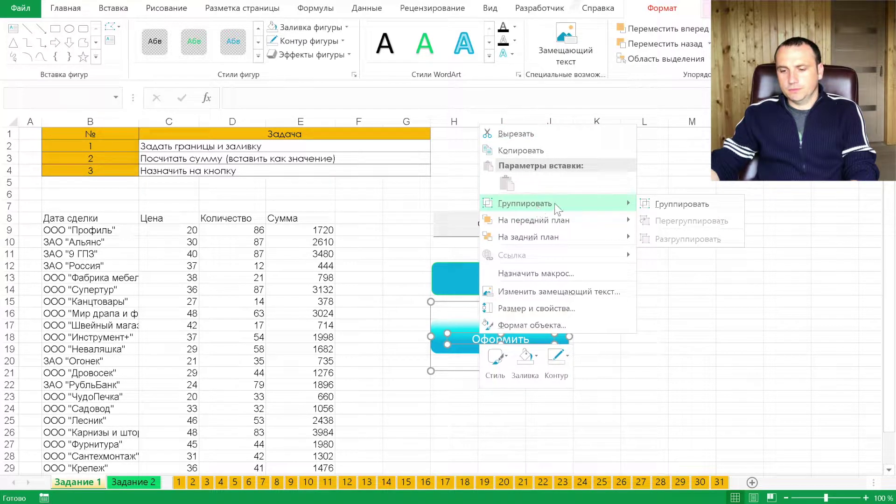
click(729, 200)
click(727, 229)
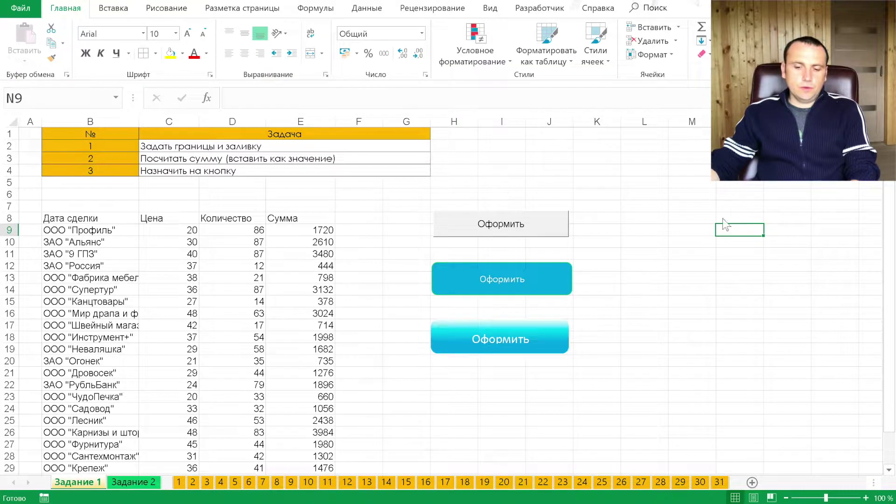
- Assign the Оформление_таблицы macro to the grouped Оформить button
right_click(565, 336)
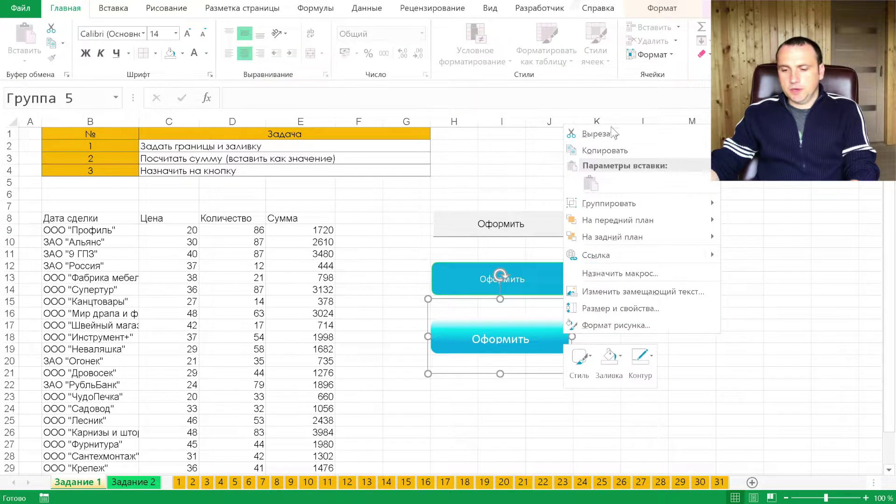
click(623, 275)
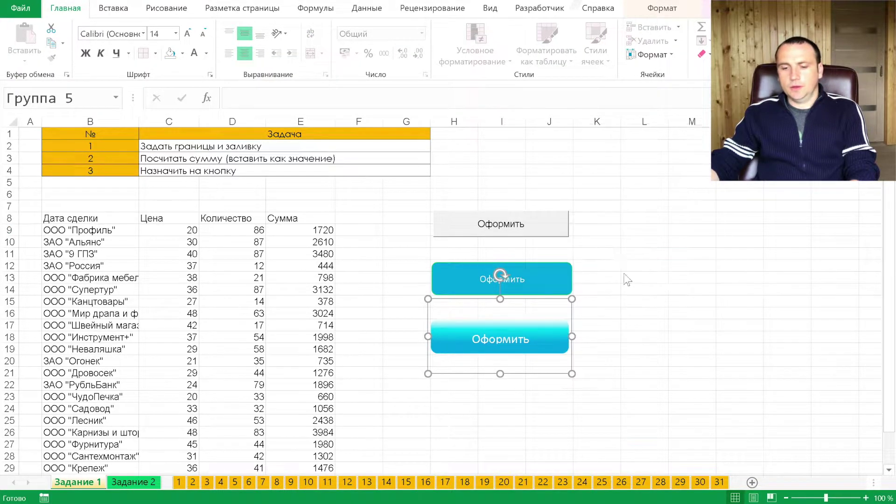
click(555, 184)
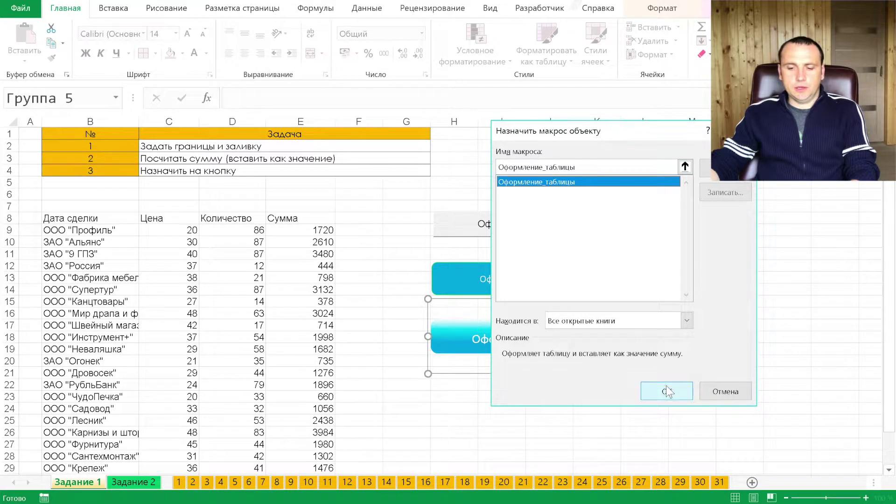
click(666, 392)
click(683, 323)
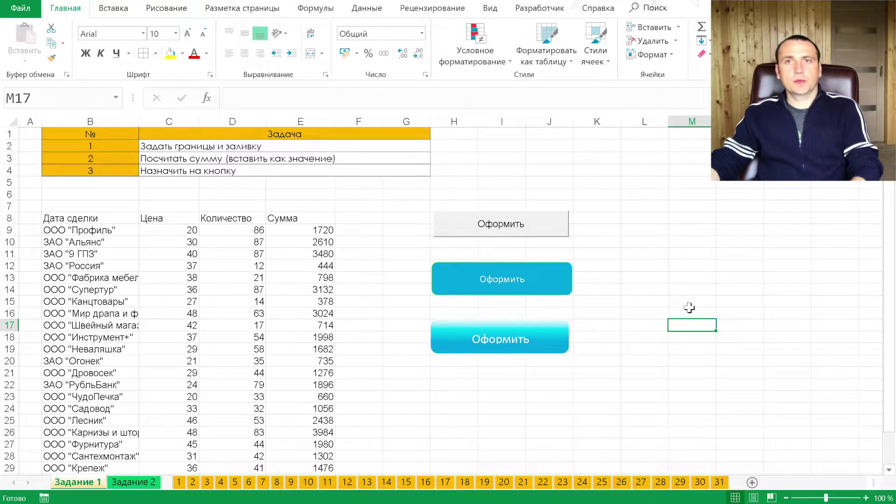
- Run the third Оформить button to format the deal table, then hide the sheet gridlines
click(493, 348)
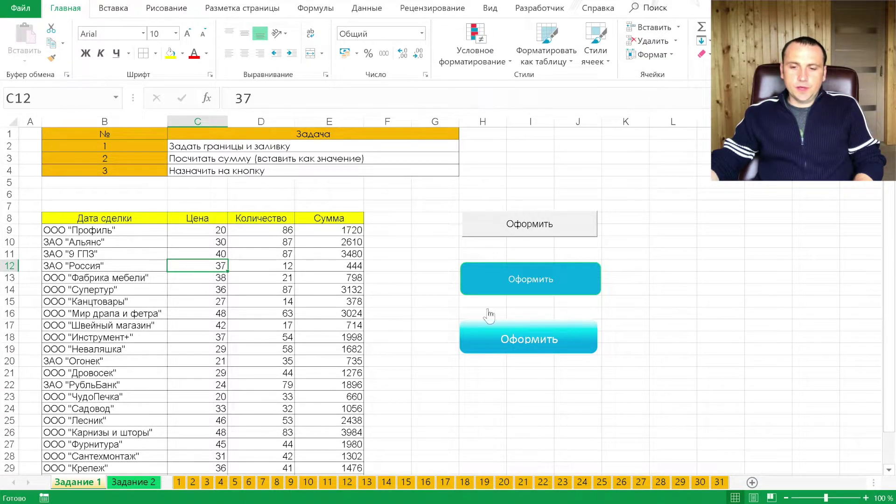
click(490, 8)
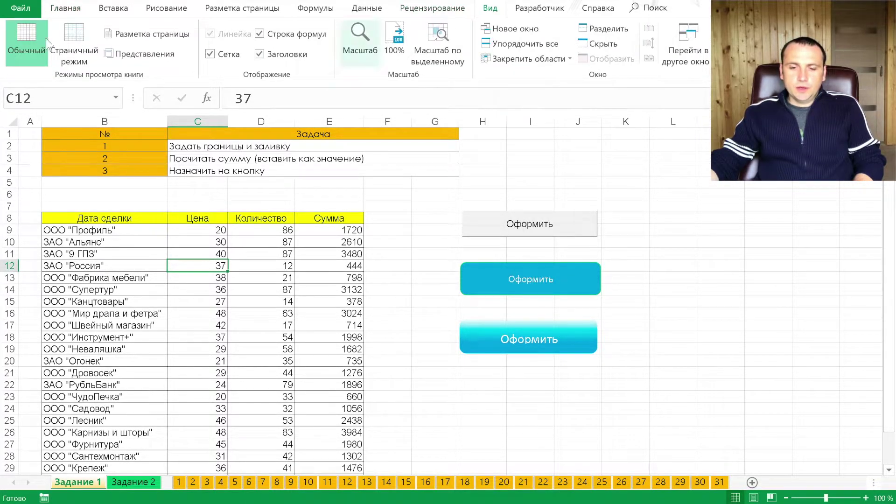
click(226, 56)
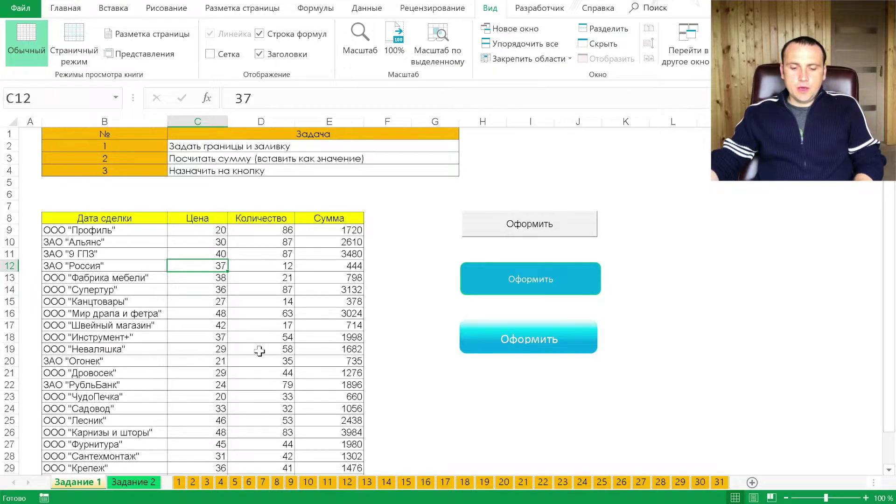
click(159, 482)
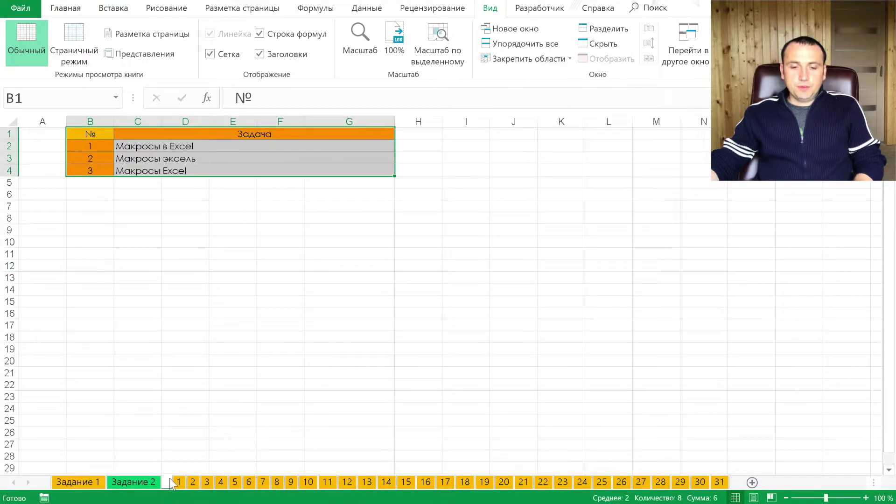
- Compare sheets Задание 1 and Задание 2, ending on Задание 2 with cell B8 selected
click(146, 286)
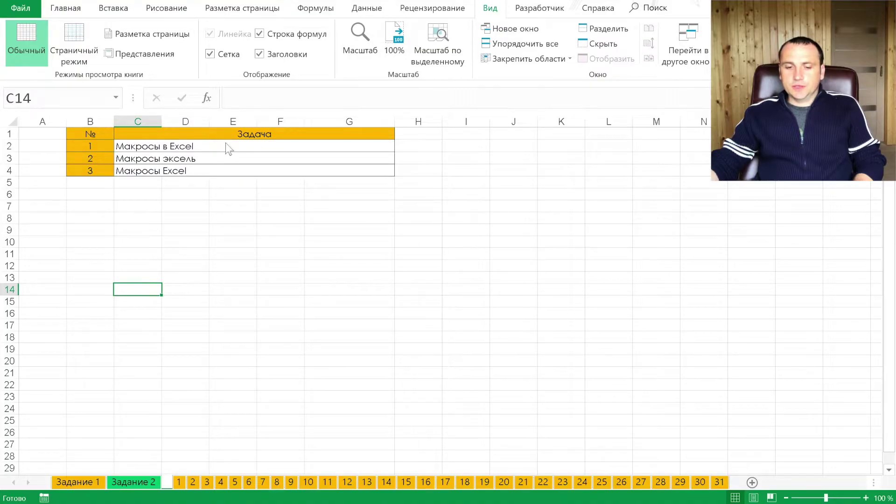
click(219, 145)
click(220, 153)
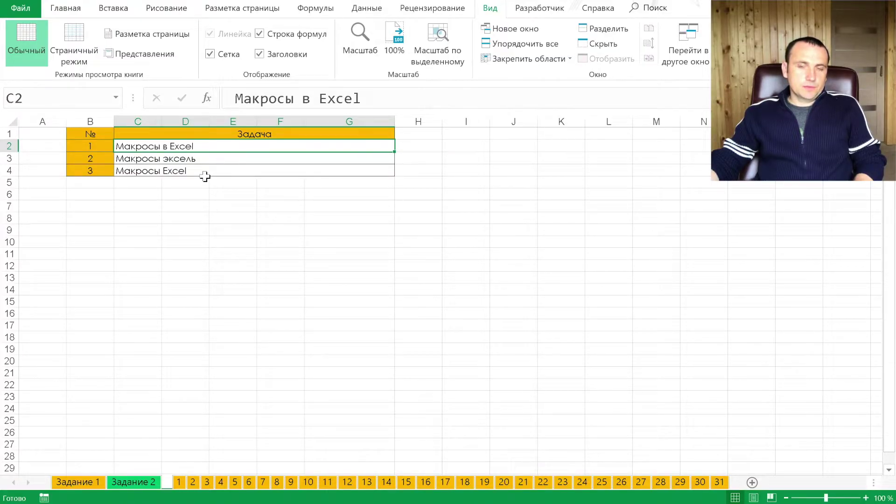
key(ctrl+Page_Up)
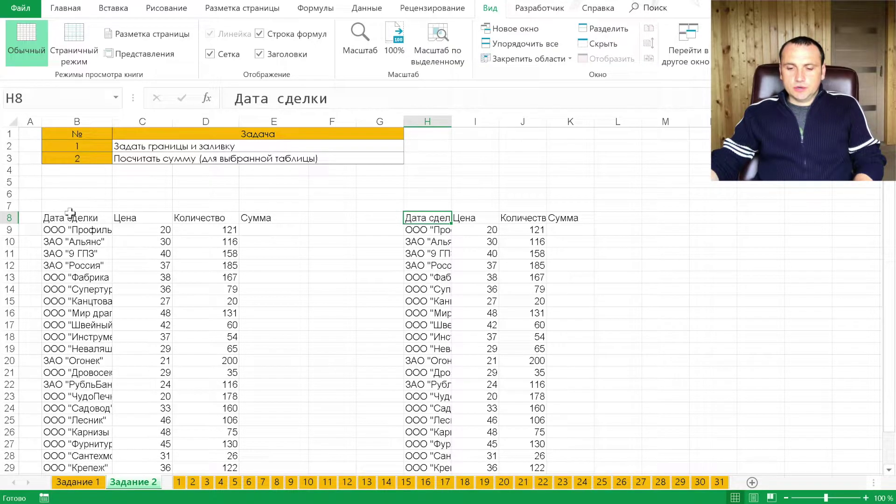
click(83, 482)
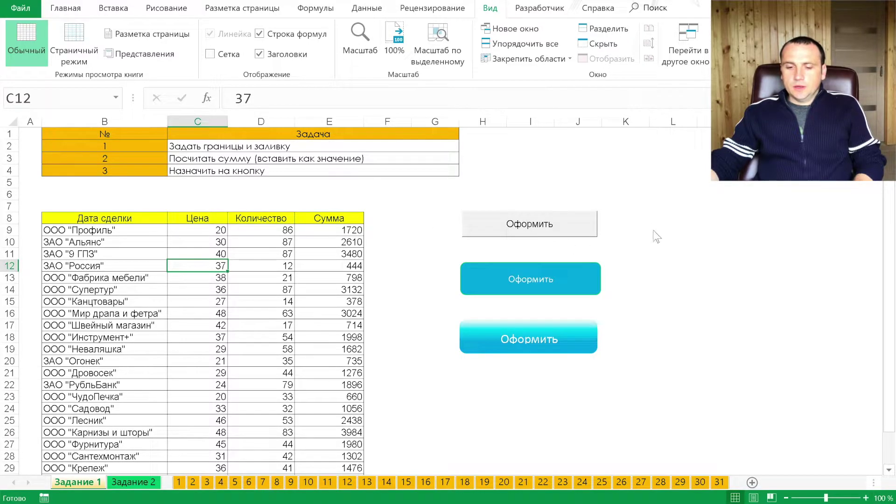
click(140, 482)
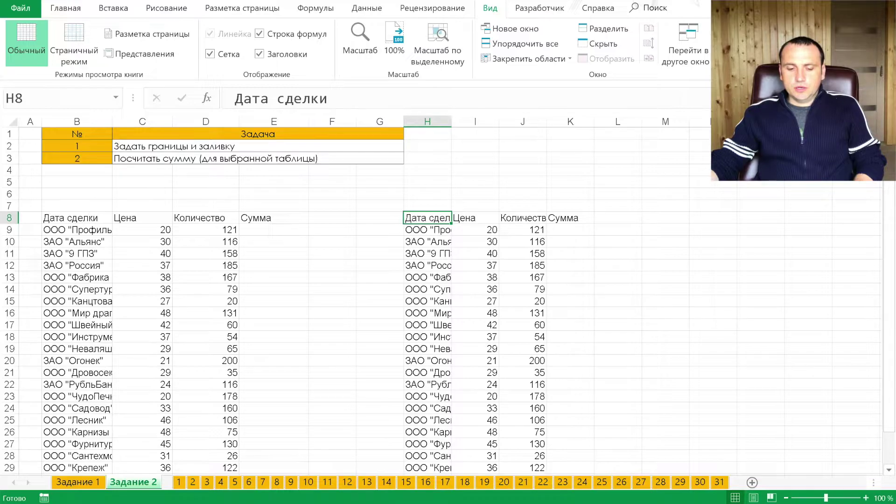
click(78, 482)
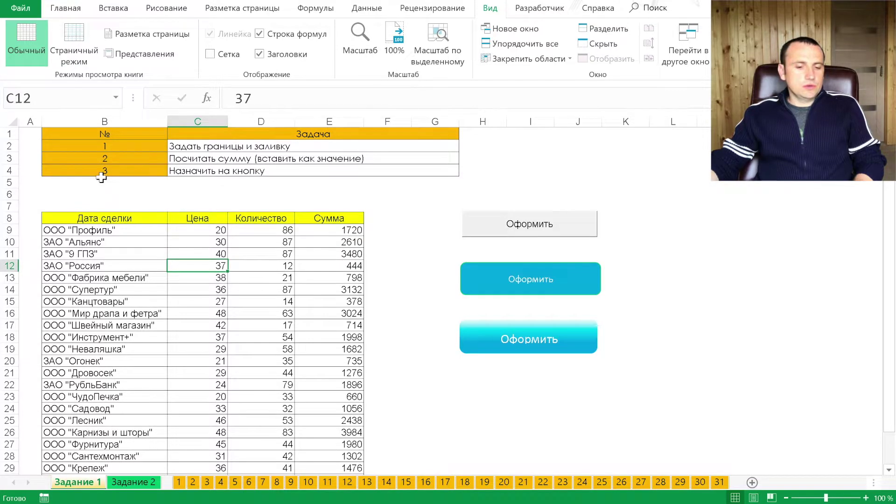
click(114, 215)
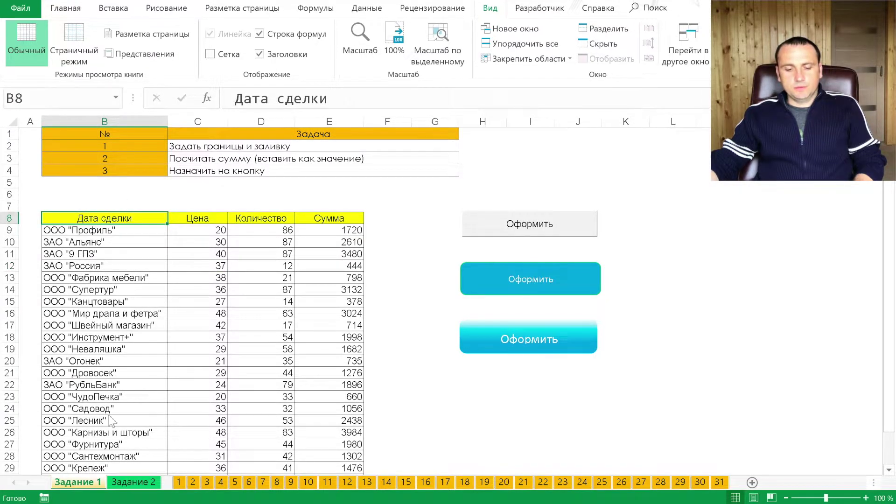
click(127, 484)
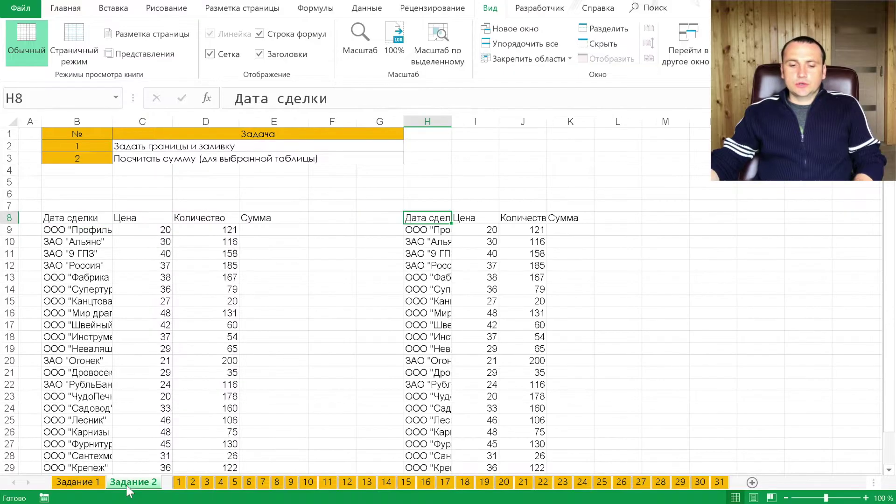
click(82, 220)
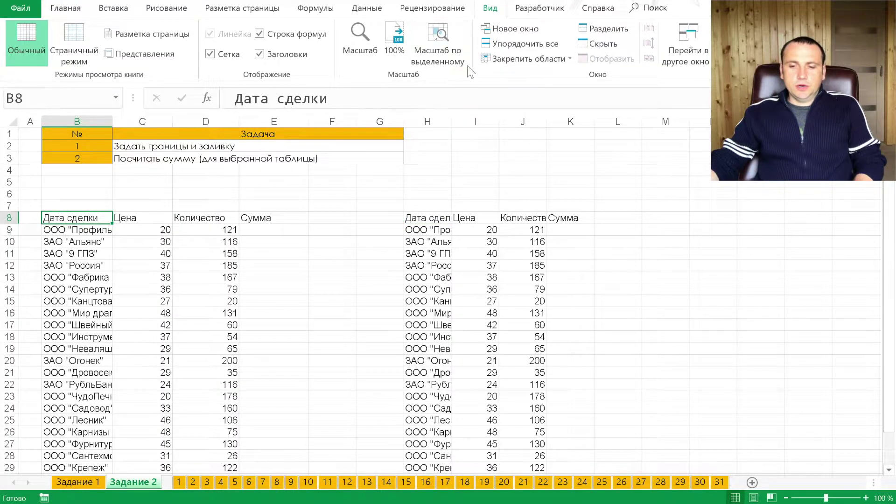
- Turn on relative references and start recording the macro Оформление_лист_2
click(523, 10)
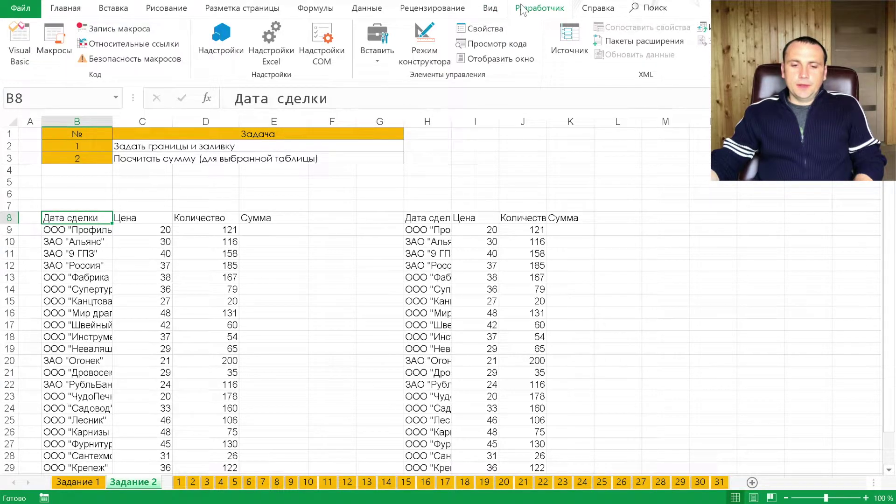
click(117, 45)
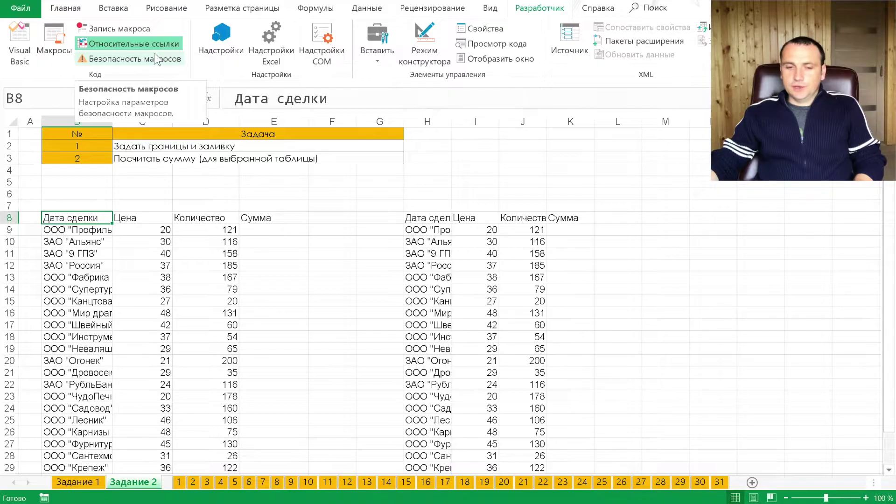
click(119, 28)
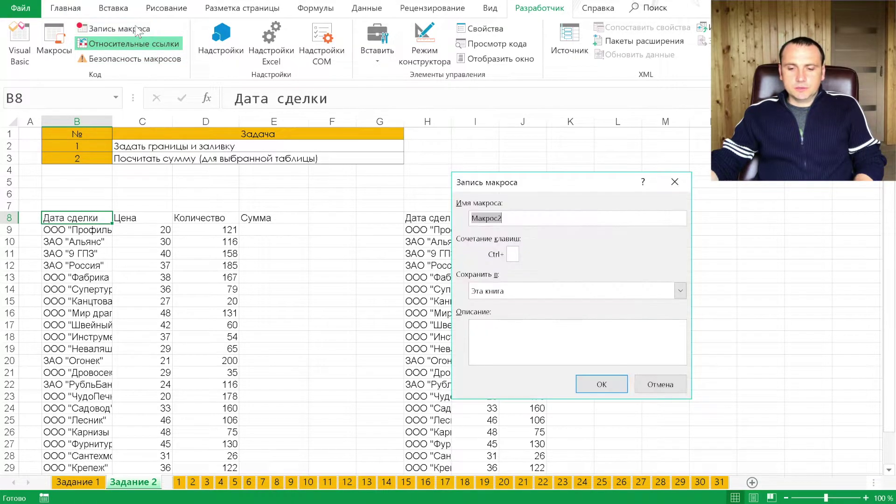
text(Оформление_лист_2)
click(511, 333)
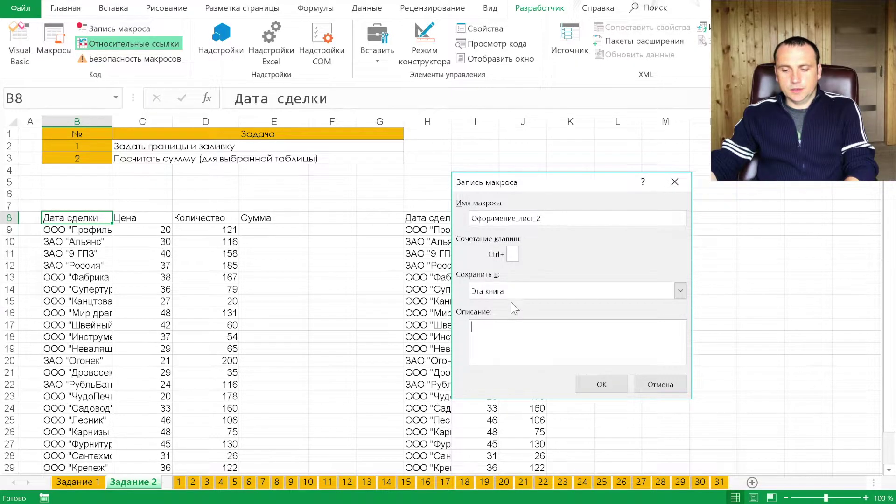
click(601, 385)
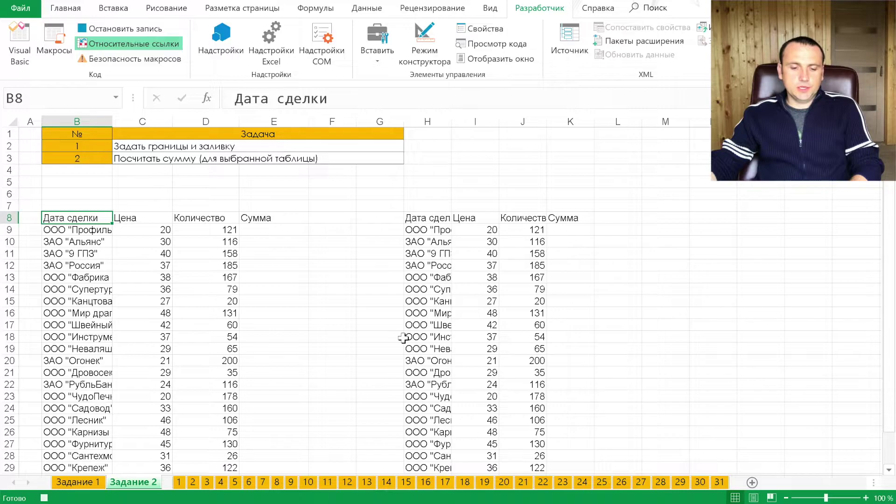
- Centre the left table's B8:E8 header, fill it yellow, and widen column B
scroll(260, 306, down, 2)
scroll(268, 374, down, 1)
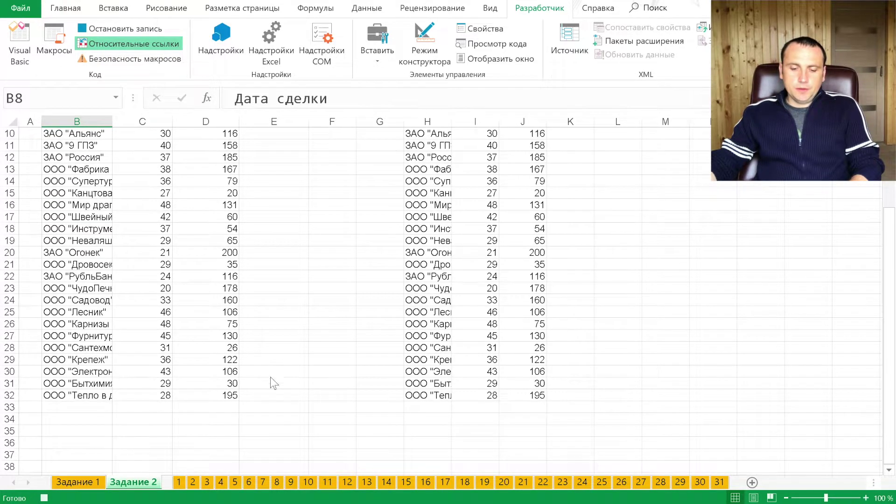
shift+click(279, 392)
scroll(260, 376, up, 3)
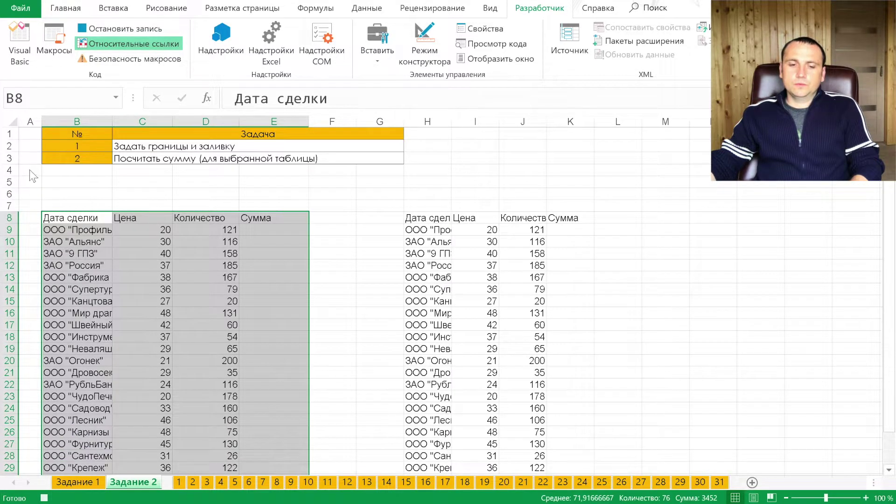
click(65, 8)
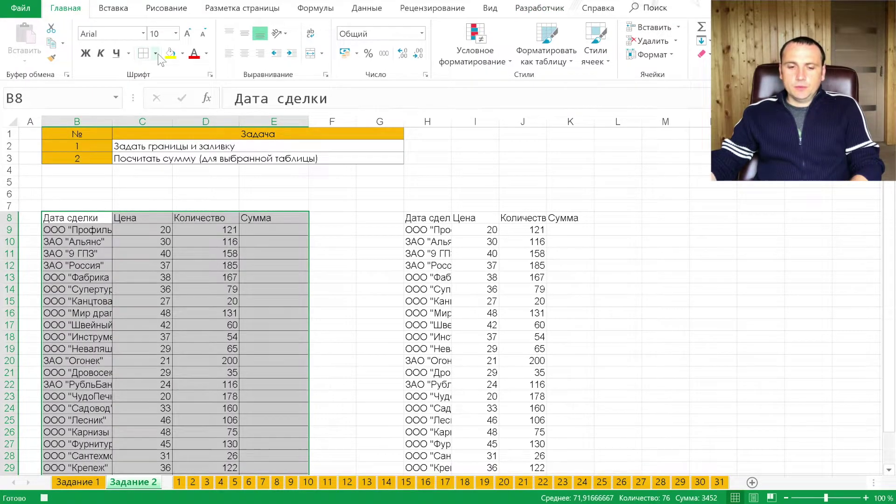
drag(96, 217, 281, 224)
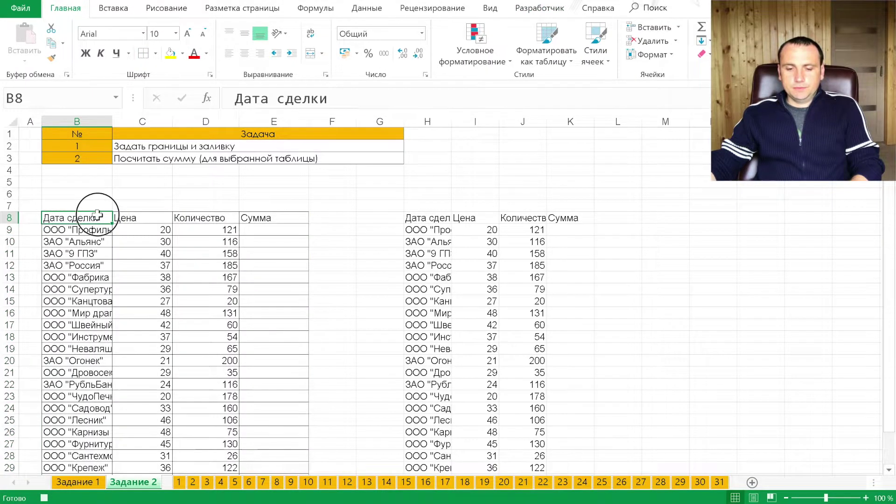
click(245, 33)
click(247, 53)
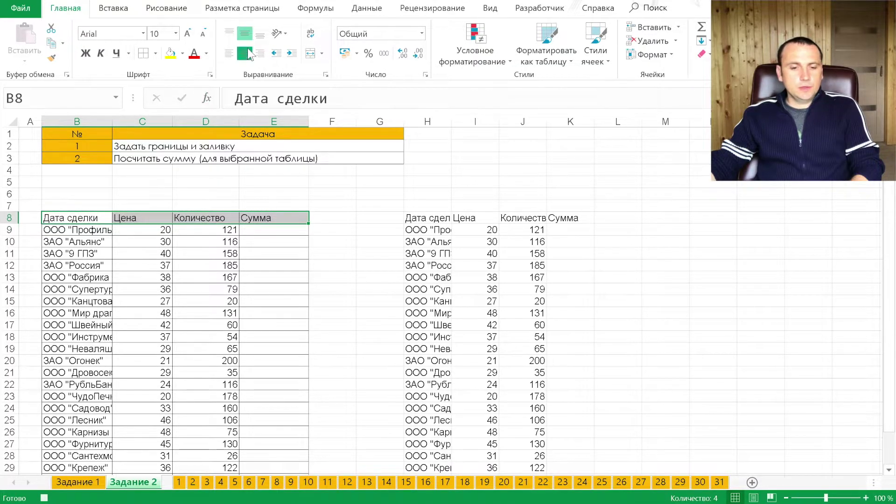
click(170, 53)
drag(113, 122, 171, 122)
- Fill the Сумма column with =C9*D9 down the table and paste the results as values
click(344, 231)
text(=)
key(Left)
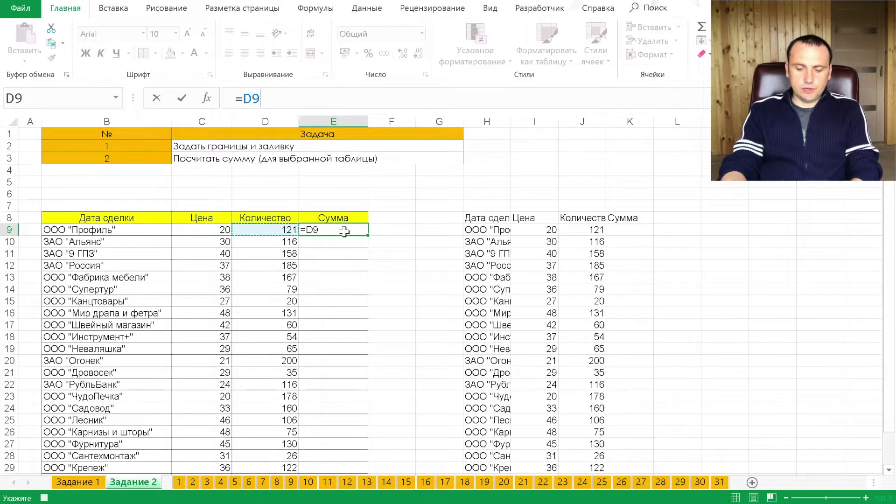
key(Left)
text(*)
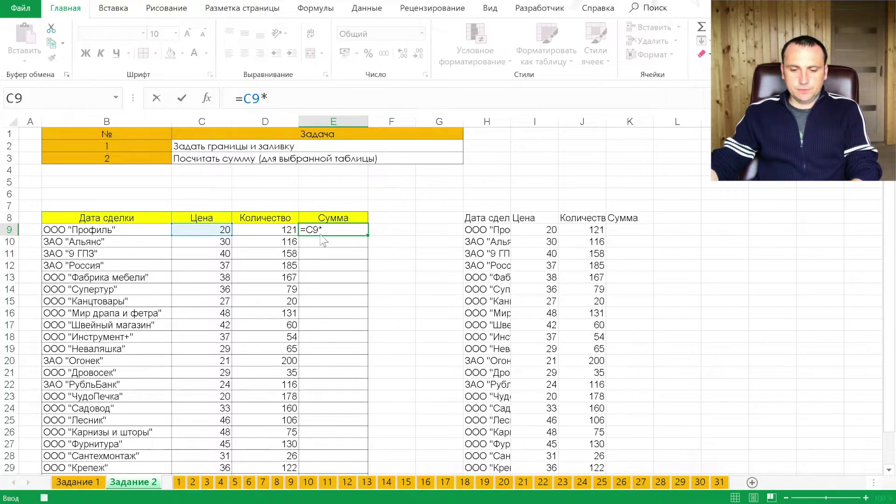
click(291, 232)
key(Return)
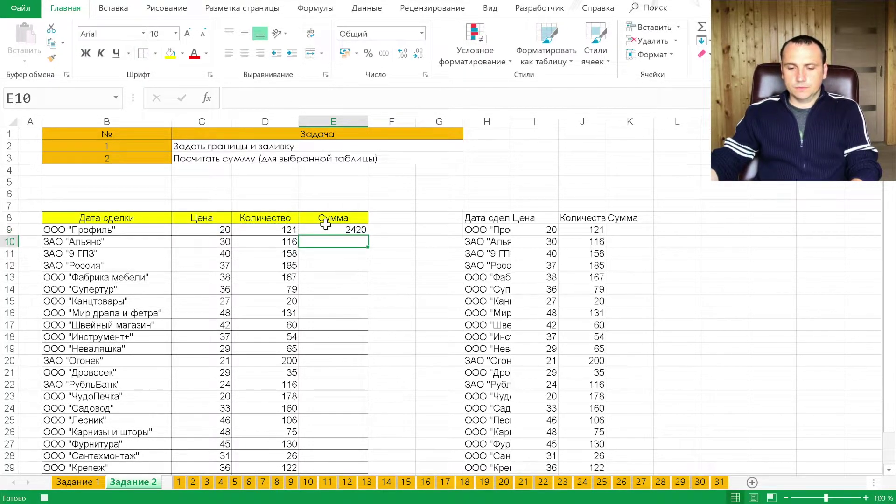
click(327, 230)
double_click(367, 235)
key(ctrl+c)
right_click(356, 235)
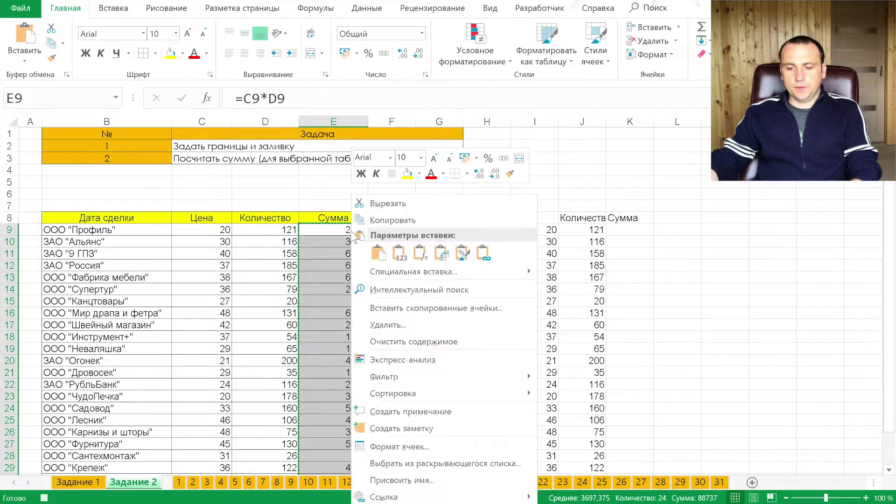
click(399, 252)
click(285, 242)
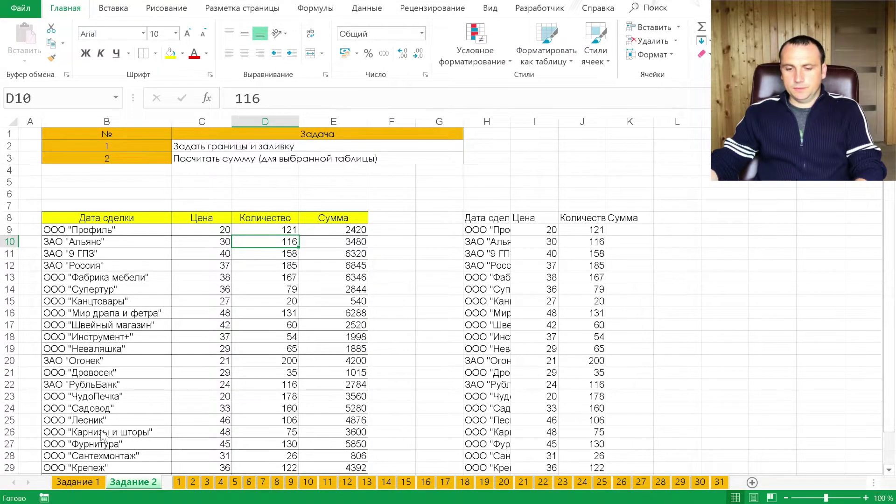
- Select the whole left table from B8 with Ctrl+A and clear only its formats
click(151, 220)
key(ctrl+a)
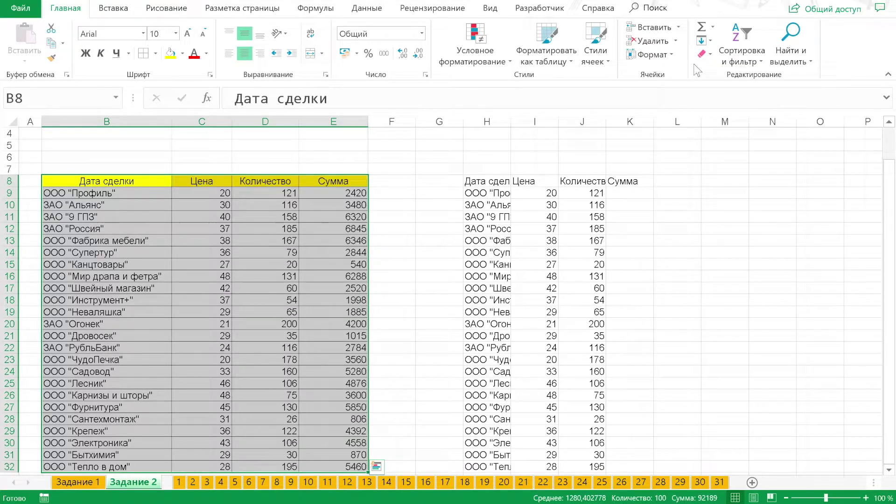
click(710, 54)
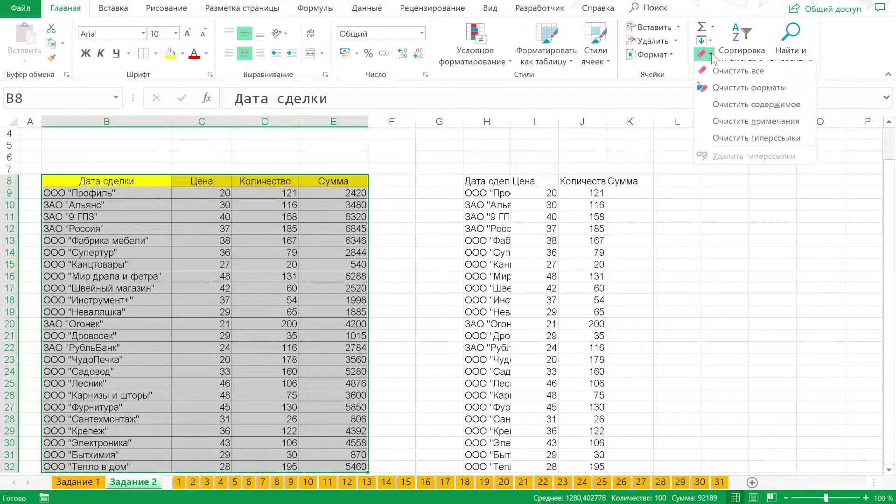
click(735, 87)
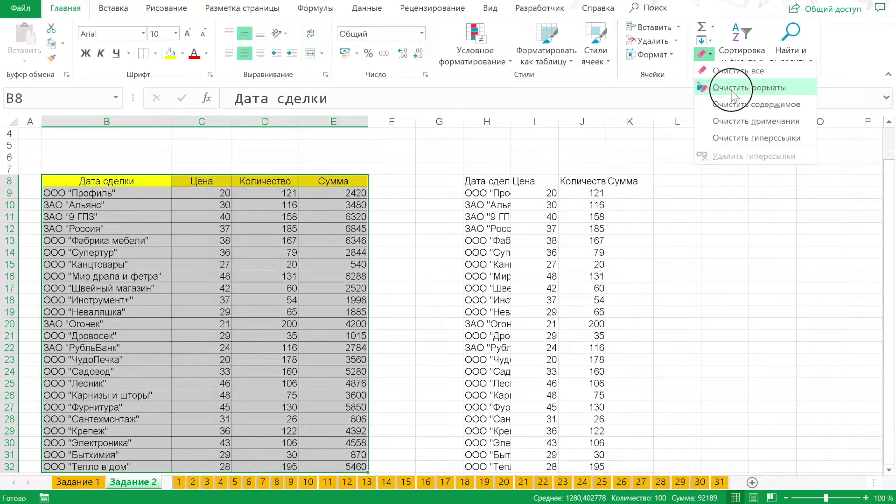
scroll(327, 306, up, 1)
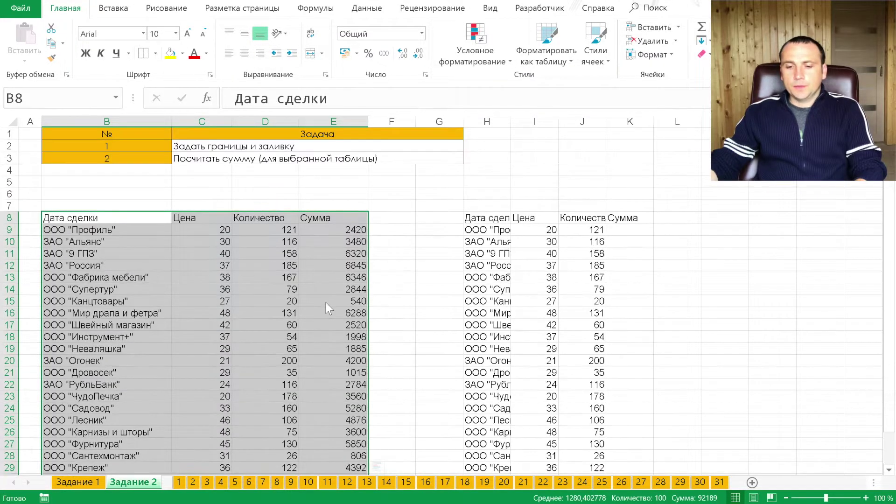
click(375, 194)
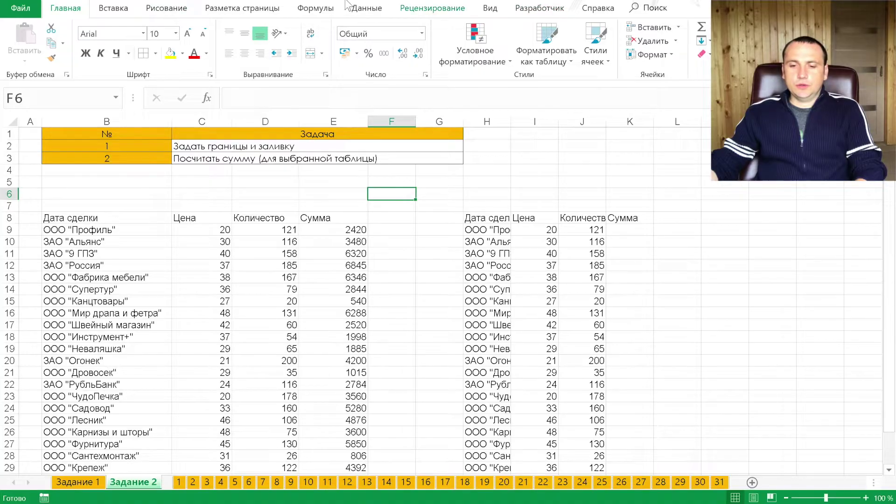
click(537, 8)
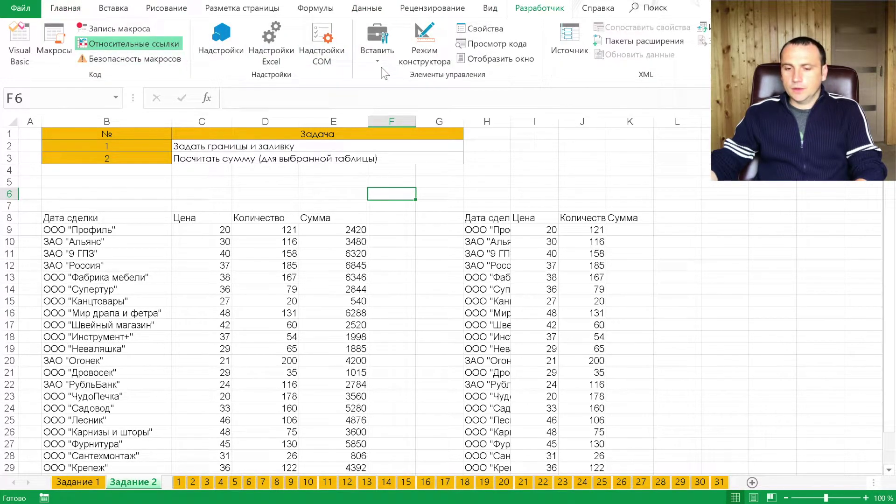
- Draw a form button above the right table, assign Оформление_лист_2, and caption it Оформить
click(378, 60)
click(367, 88)
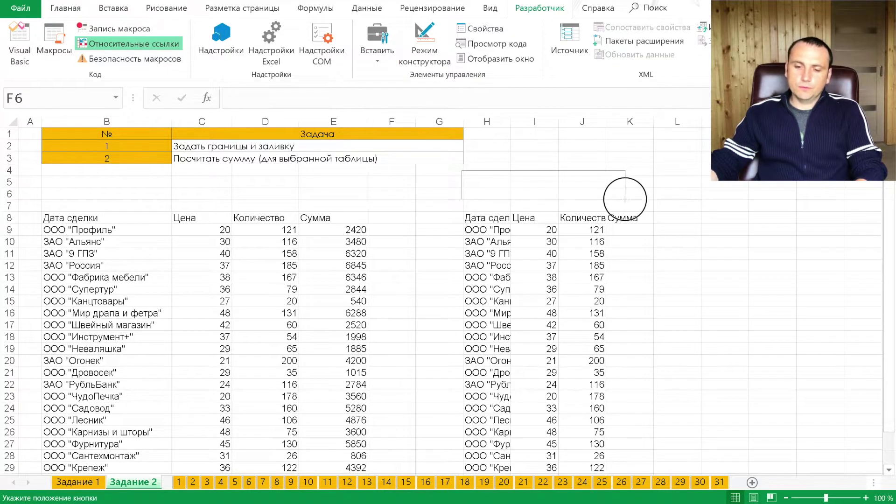
drag(463, 170, 627, 200)
click(486, 204)
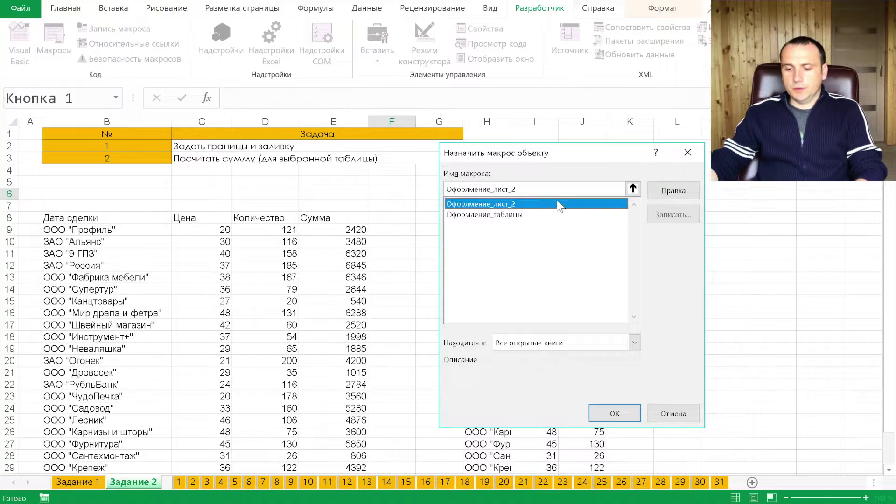
click(625, 412)
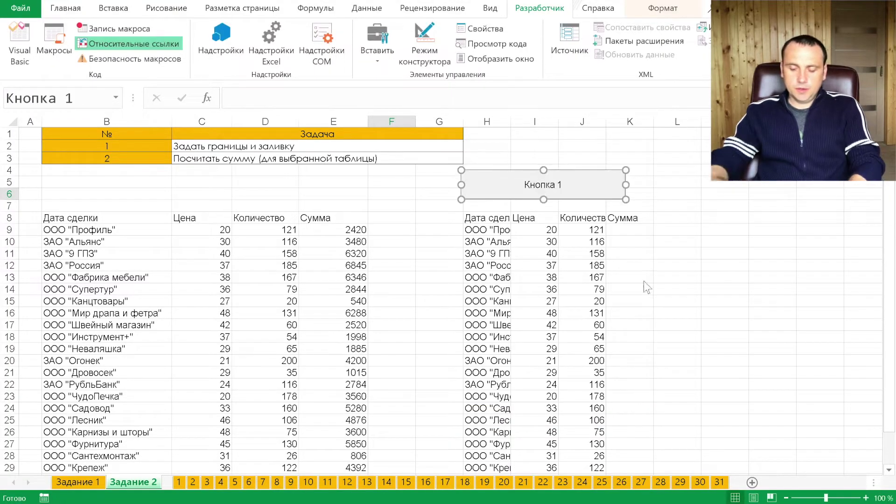
key(ctrl+a)
text(Офор)
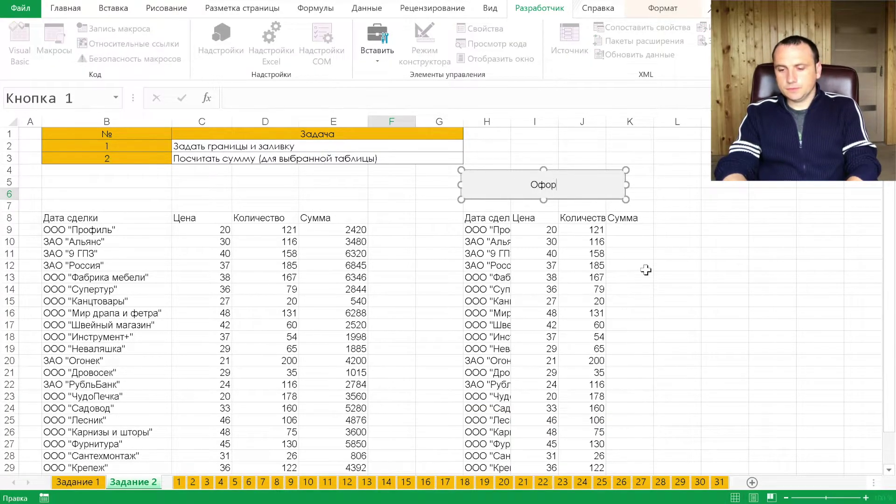
text(мить)
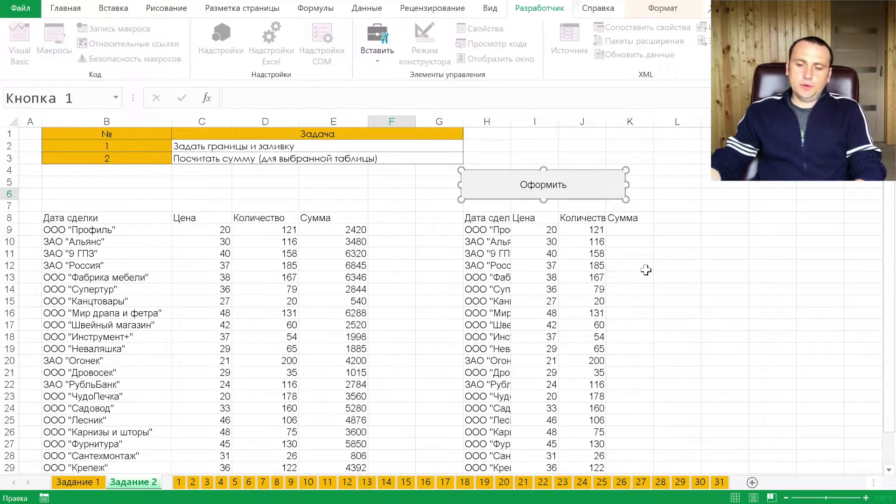
click(433, 246)
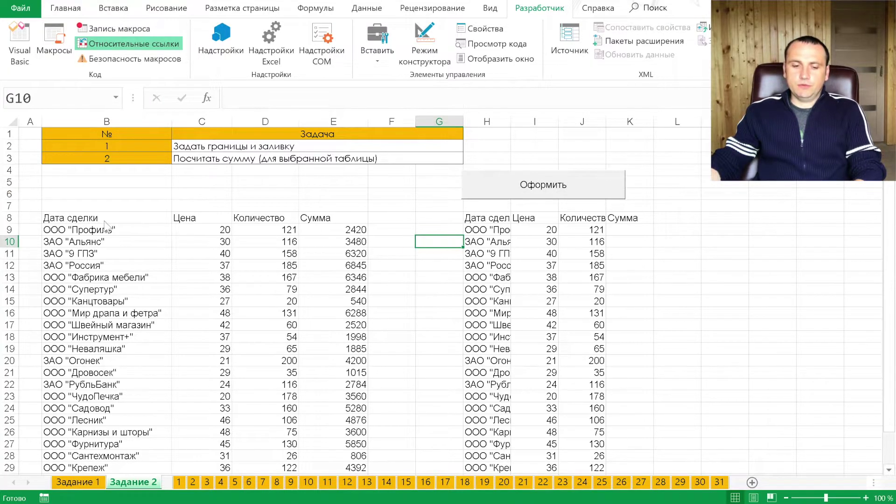
- Run the Оформить button from B8, H8 and N8, then turn off relative references
click(83, 221)
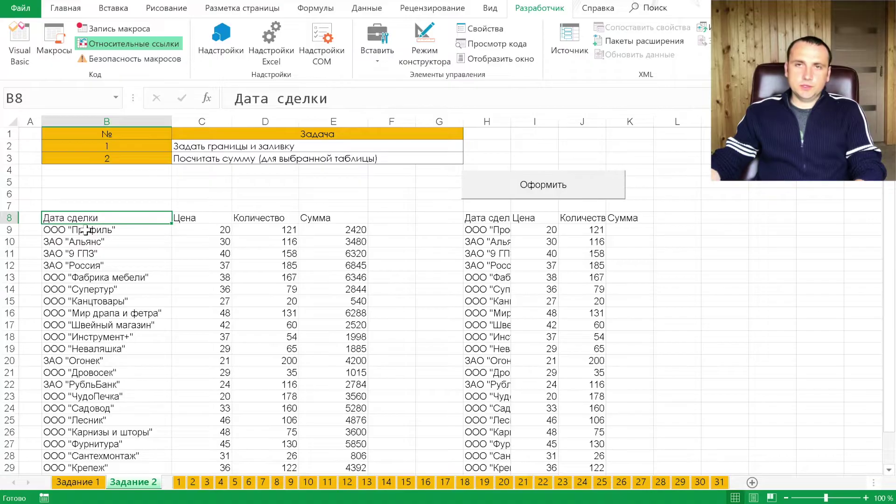
click(599, 189)
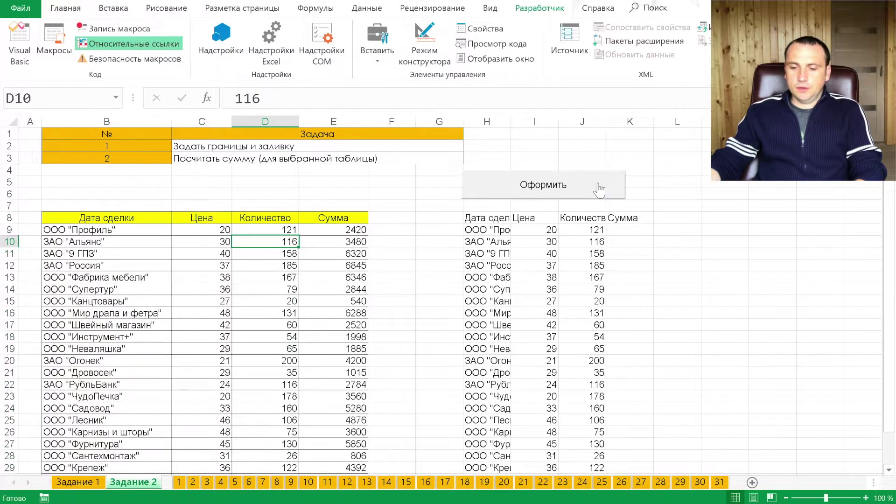
click(480, 218)
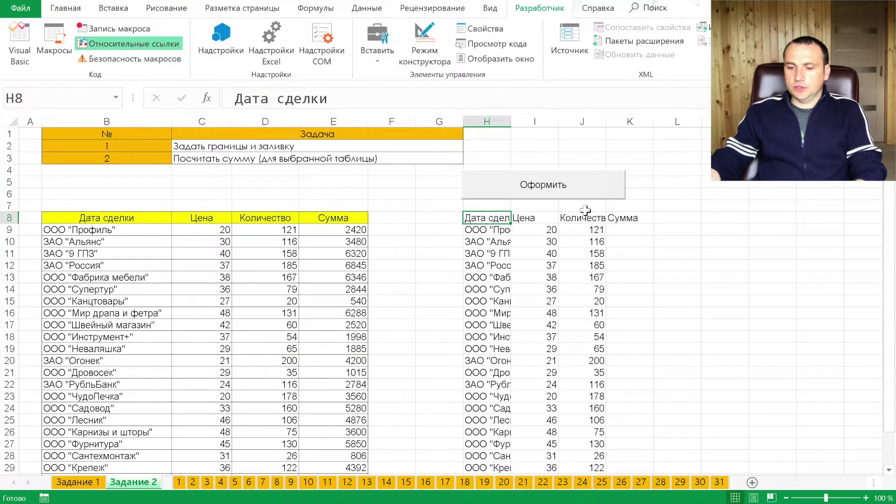
click(553, 190)
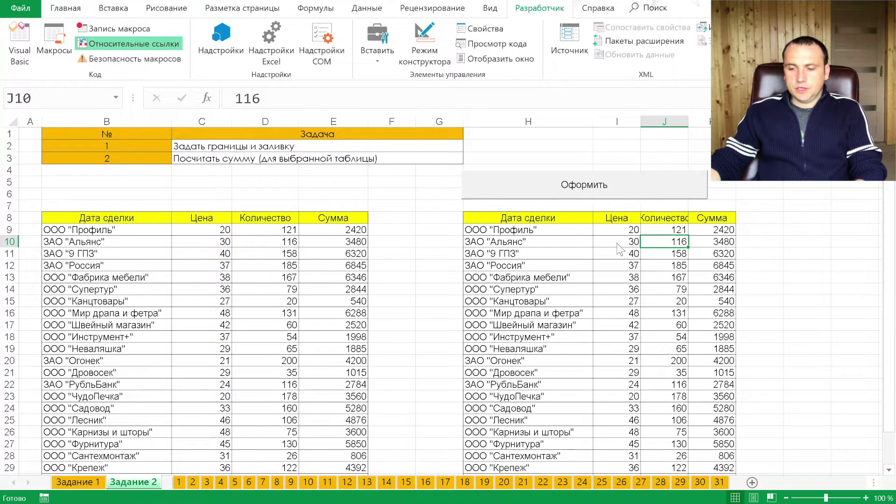
click(854, 219)
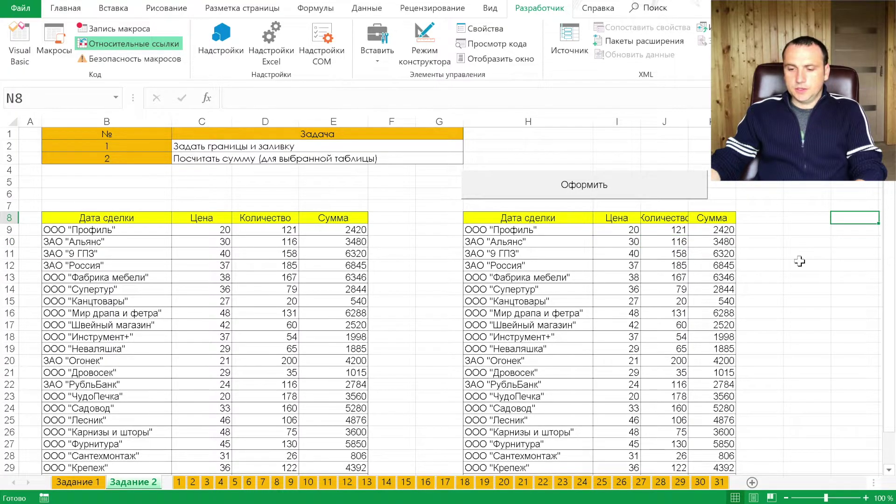
click(605, 192)
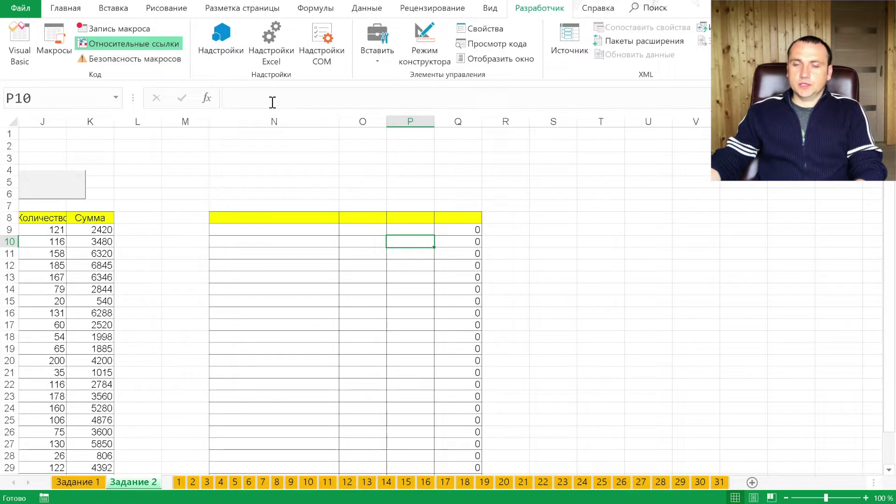
click(101, 45)
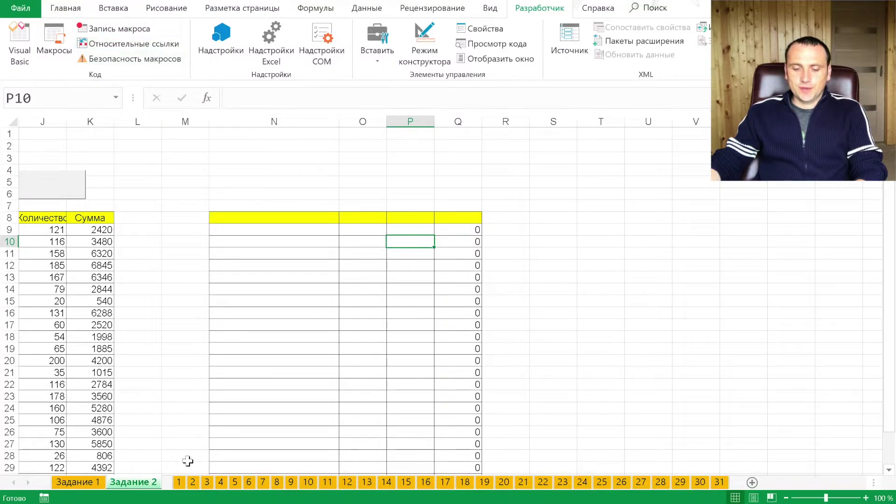
click(180, 486)
- Browse day sheets 1, 2 and 28, return to sheet 1, then open the File backstage
click(74, 228)
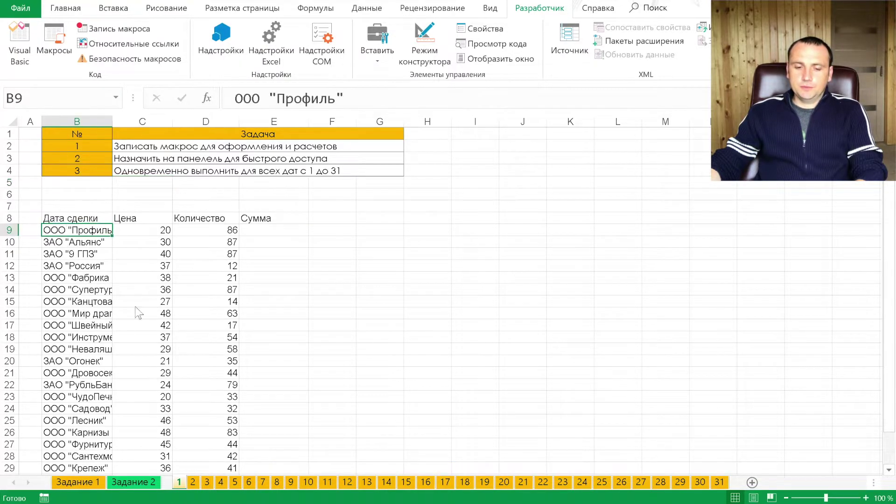
click(194, 483)
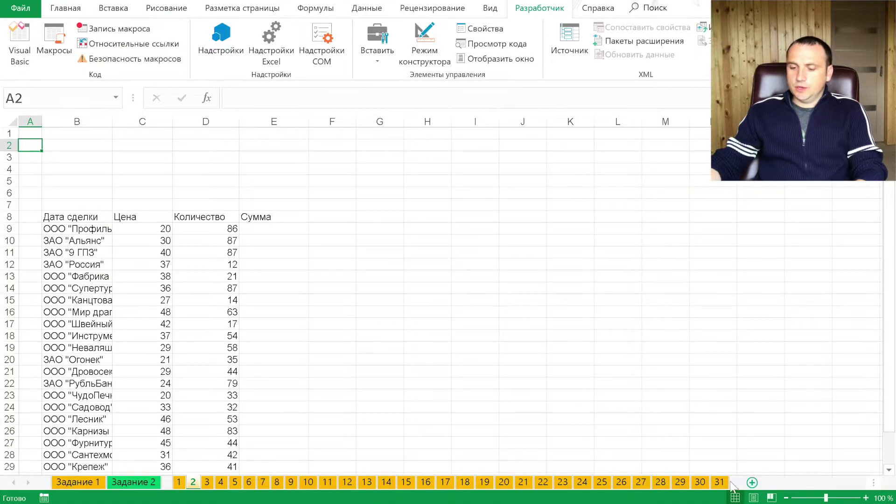
click(660, 483)
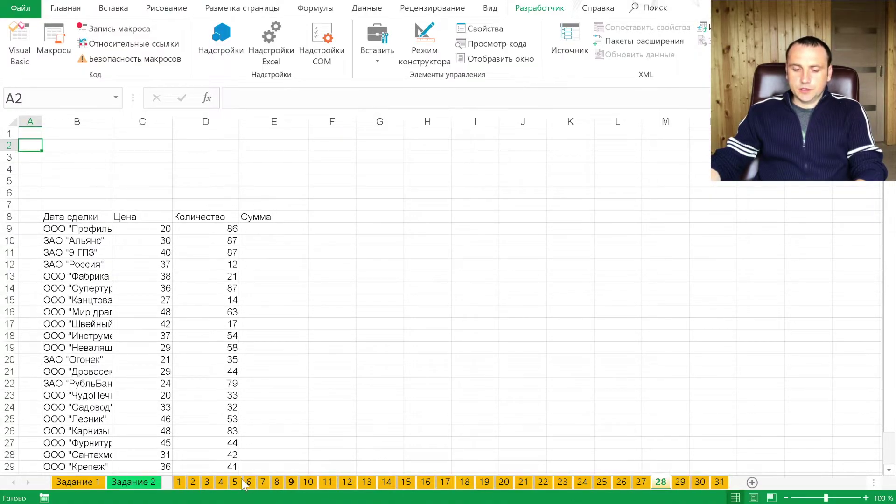
click(181, 483)
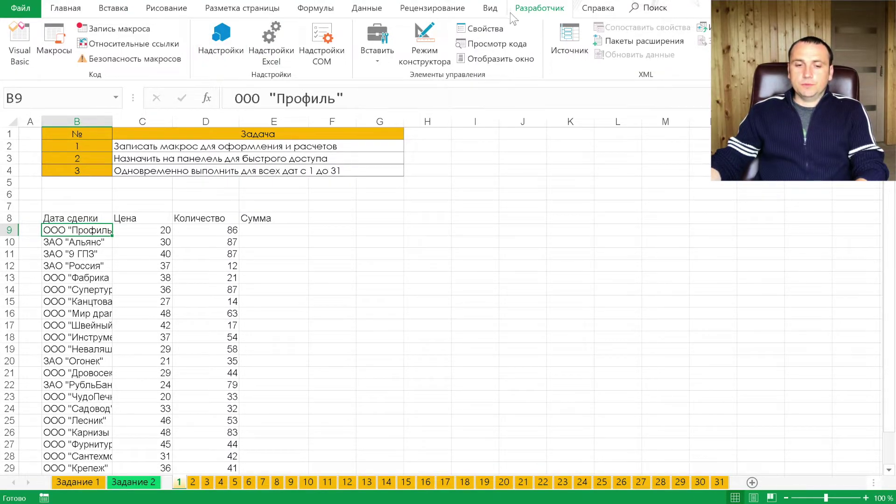
click(19, 7)
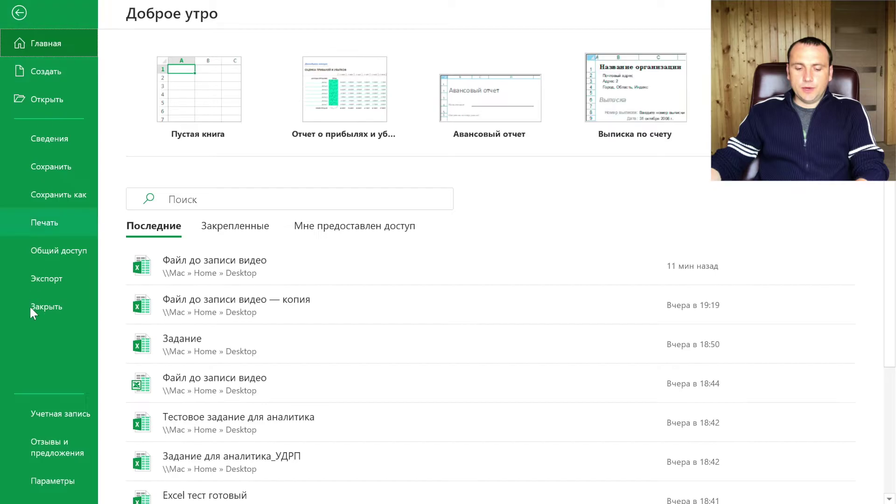
- Add the Оформление_таблицы macro from Макросы to the Quick Access Toolbar commands
click(68, 482)
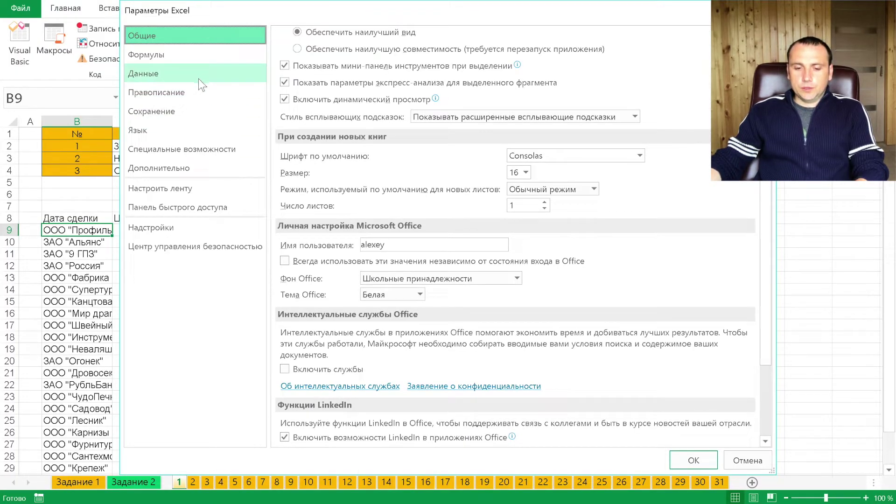
click(188, 206)
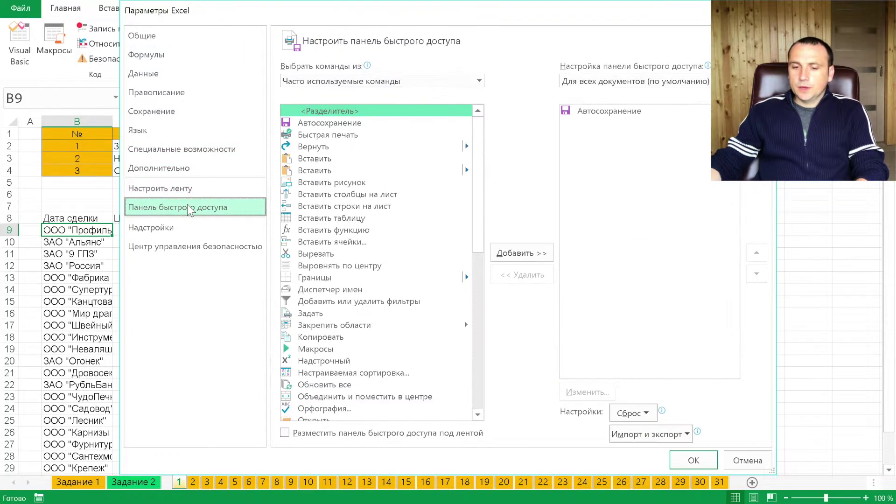
click(351, 84)
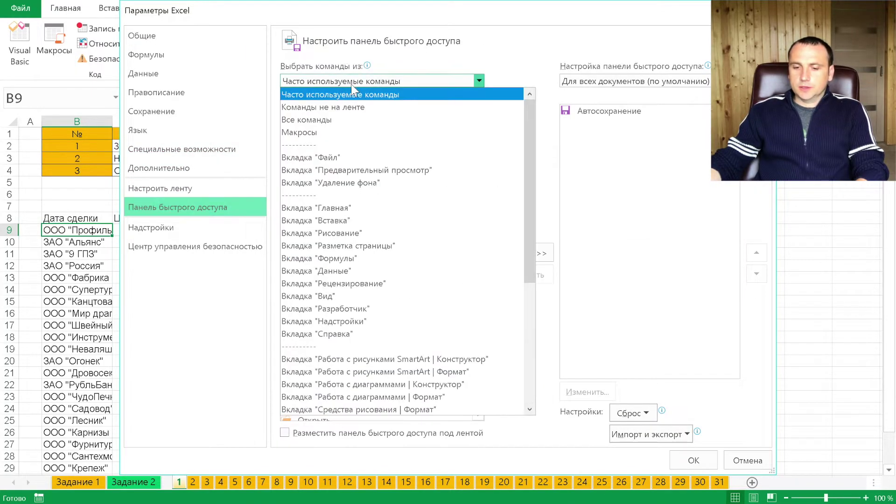
click(323, 133)
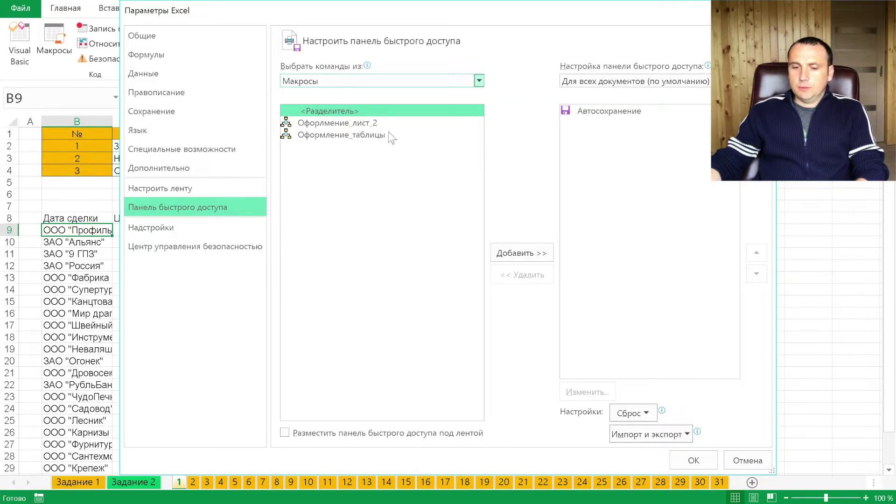
click(359, 137)
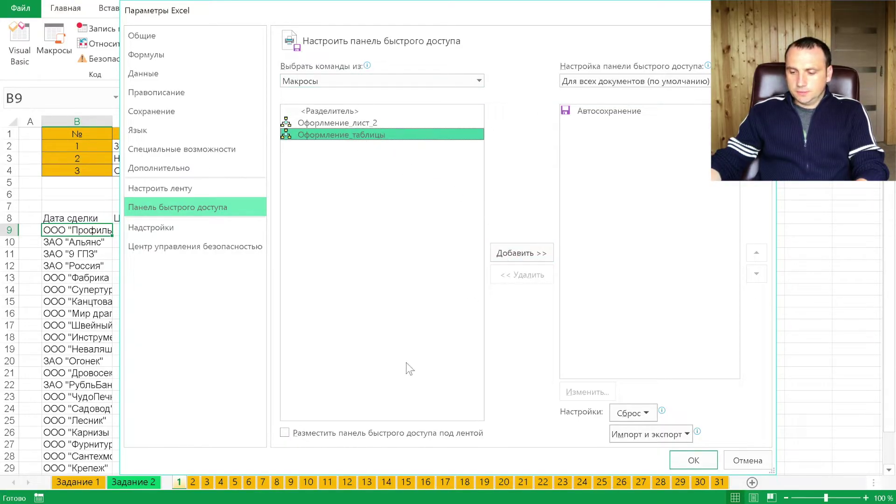
click(522, 255)
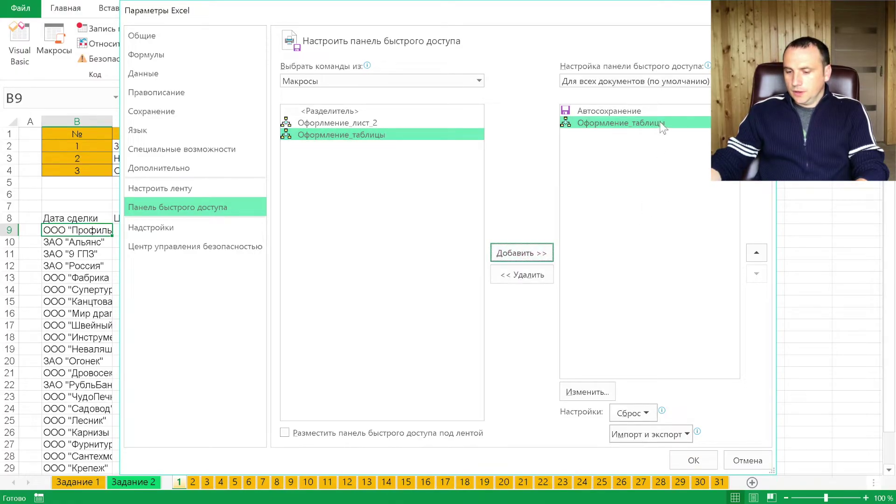
- Give the Оформление_таблицы toolbar button a paintbrush symbol and apply the changes
click(587, 392)
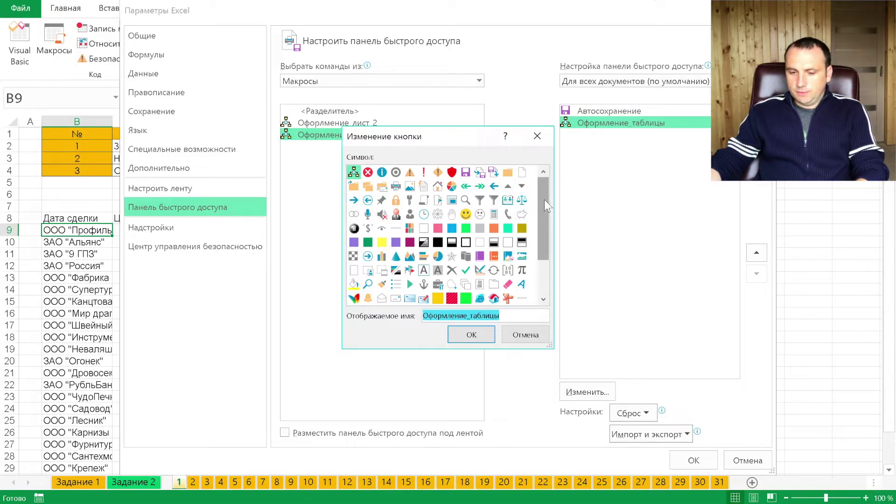
click(382, 284)
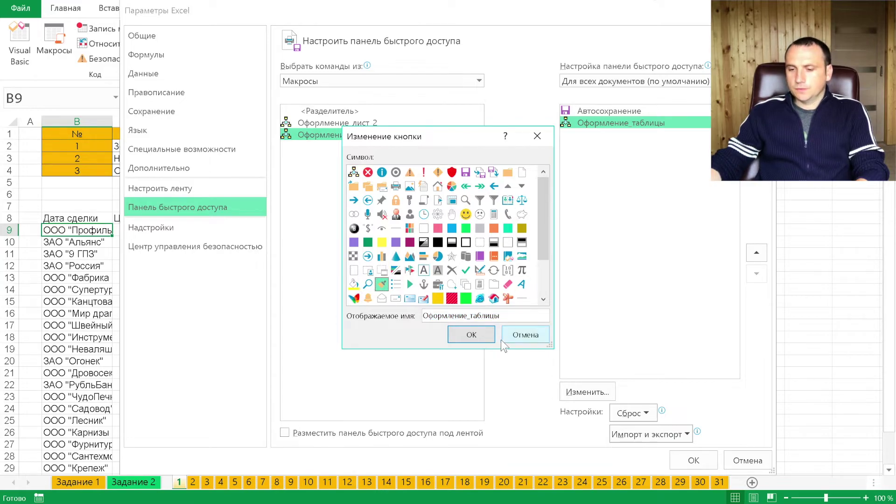
click(459, 335)
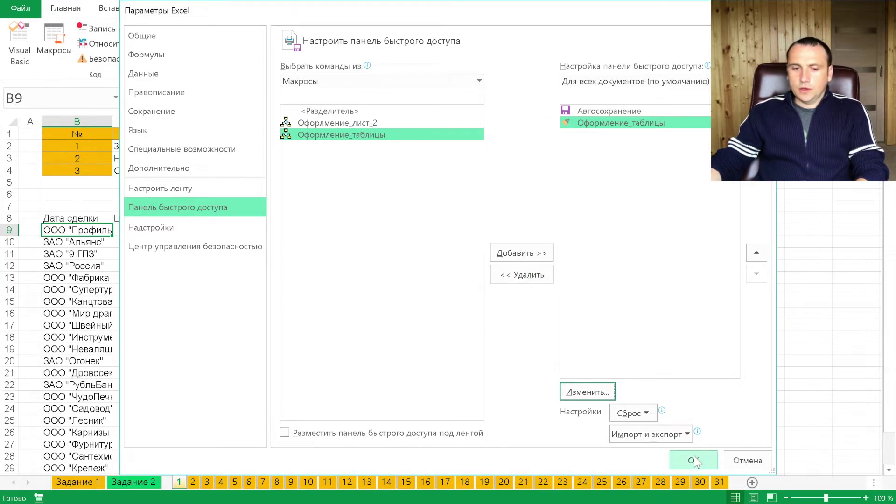
click(694, 461)
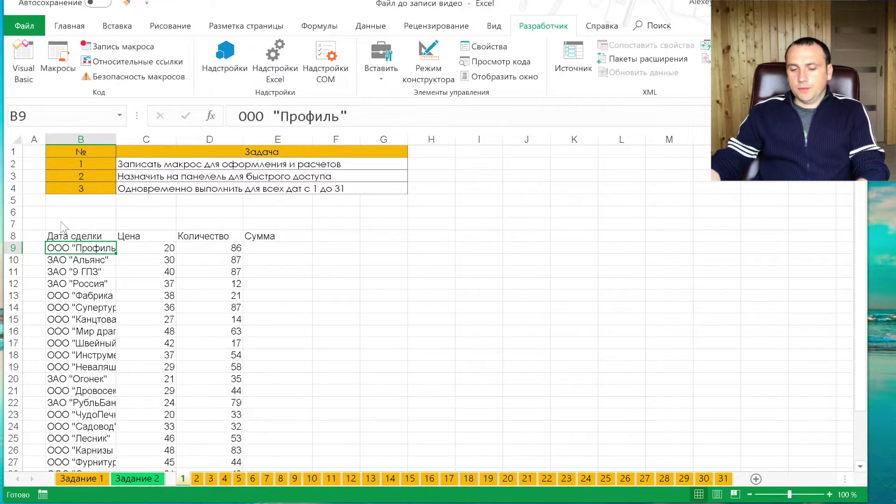
- Run the Оформление_таблицы macro on day sheet 12 by itself
click(338, 274)
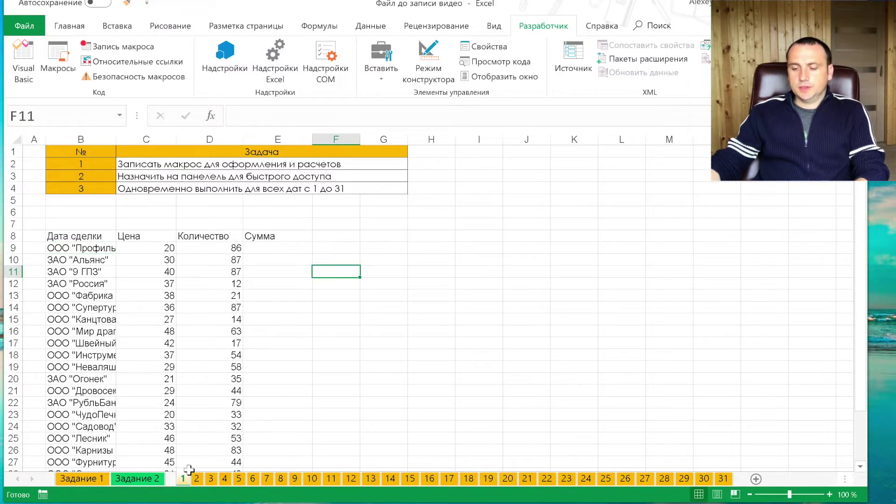
shift+click(723, 479)
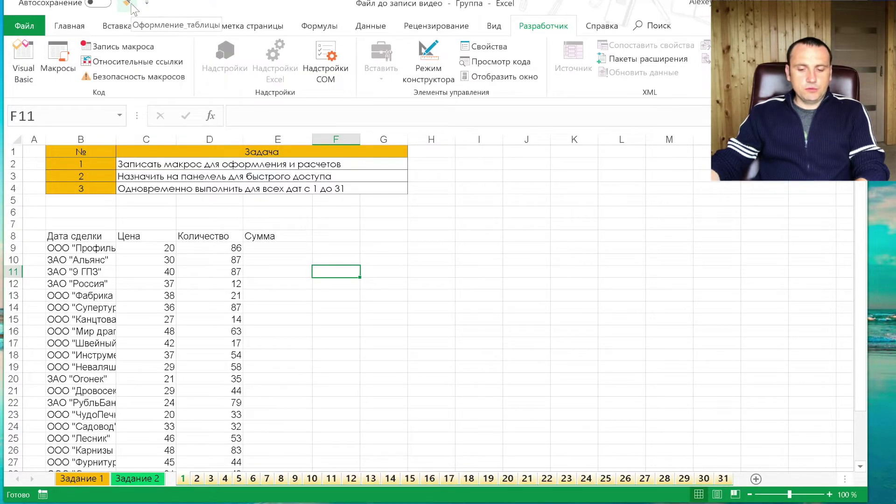
click(380, 332)
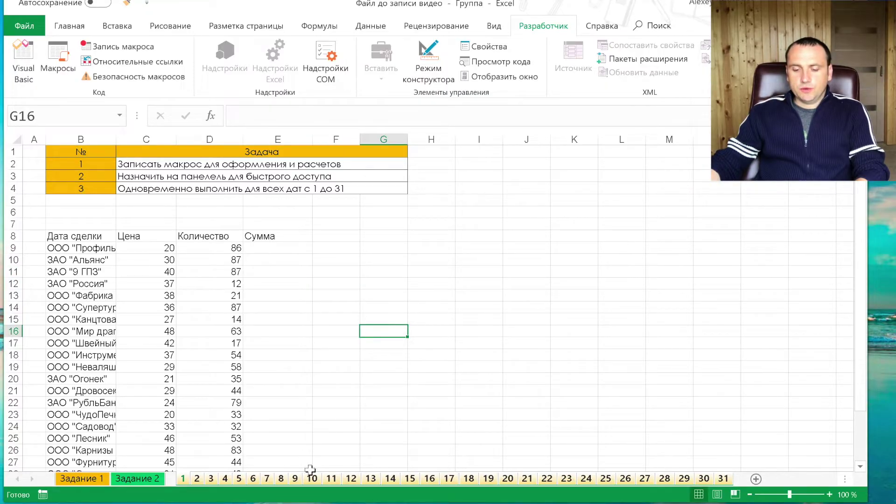
click(316, 481)
click(142, 479)
click(354, 481)
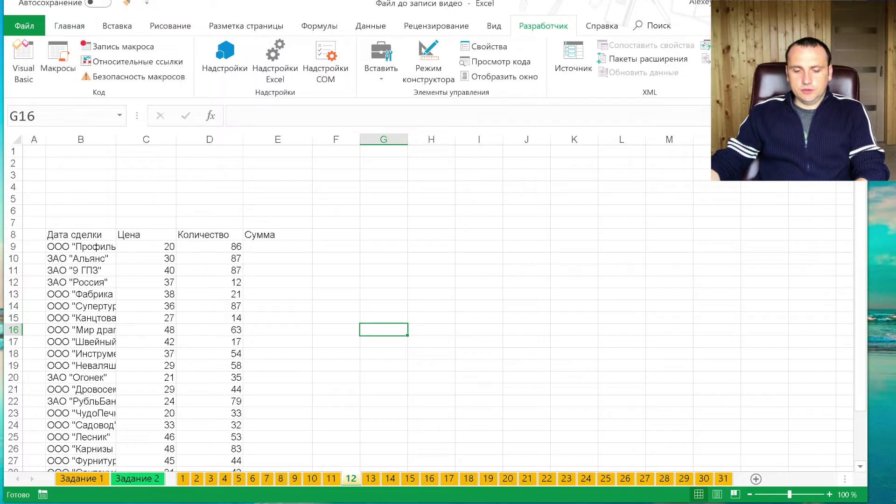
click(128, 4)
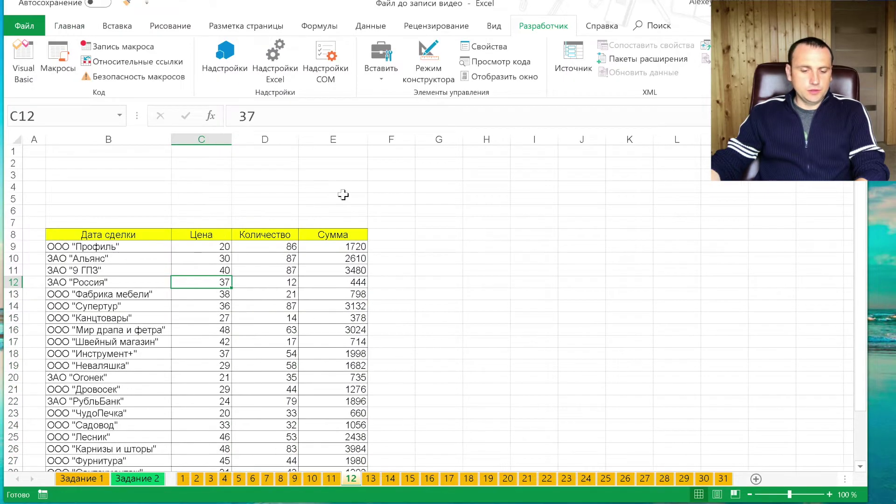
- Group day sheets 1–31, run the Оформление_таблицы macro on them, then ungroup
click(183, 479)
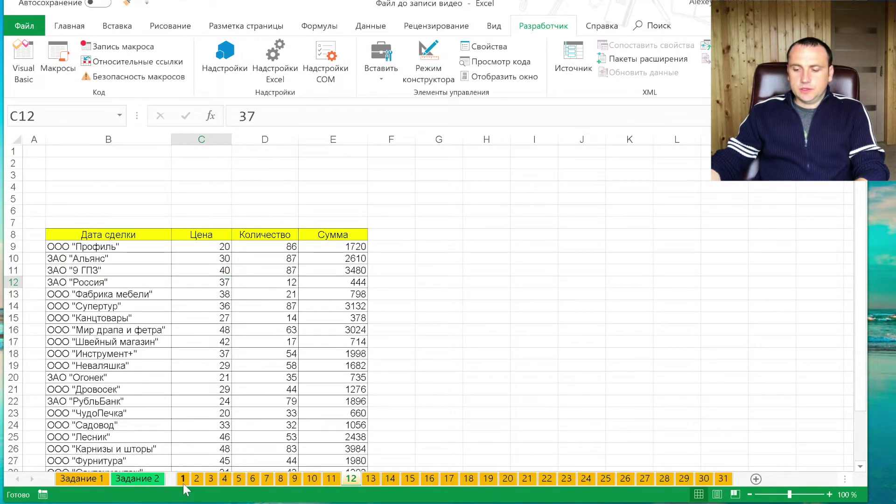
shift+click(723, 479)
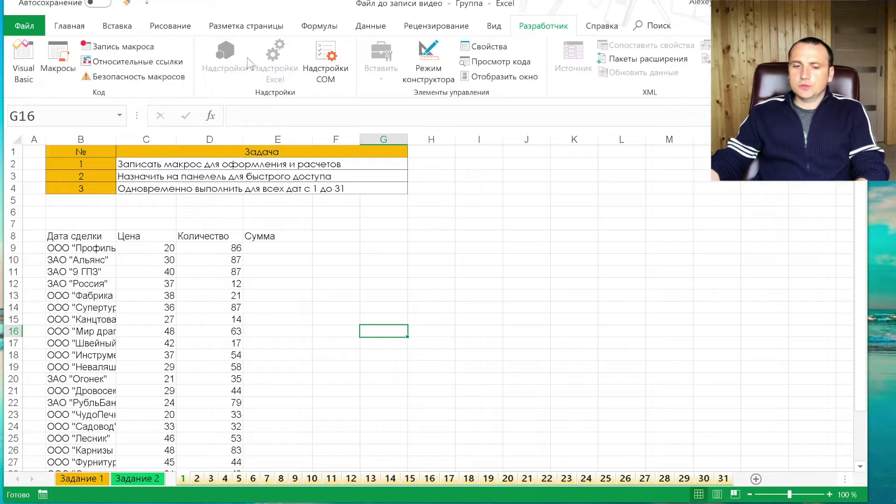
click(126, 5)
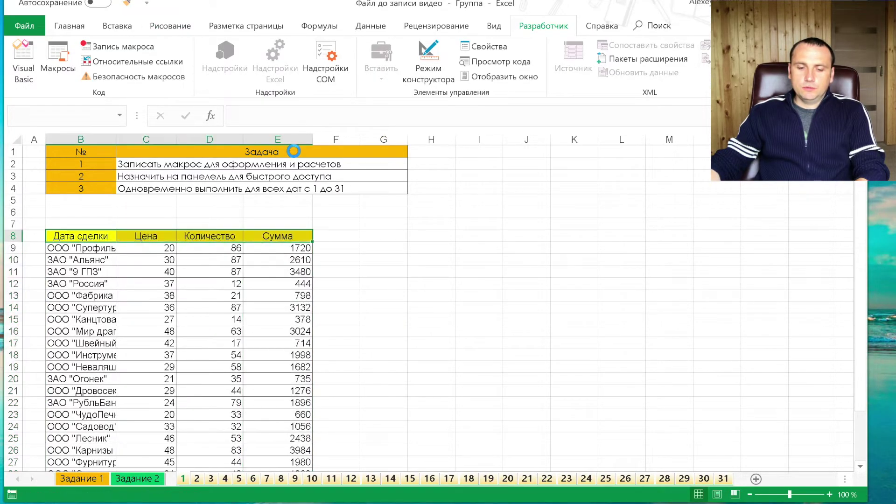
click(197, 479)
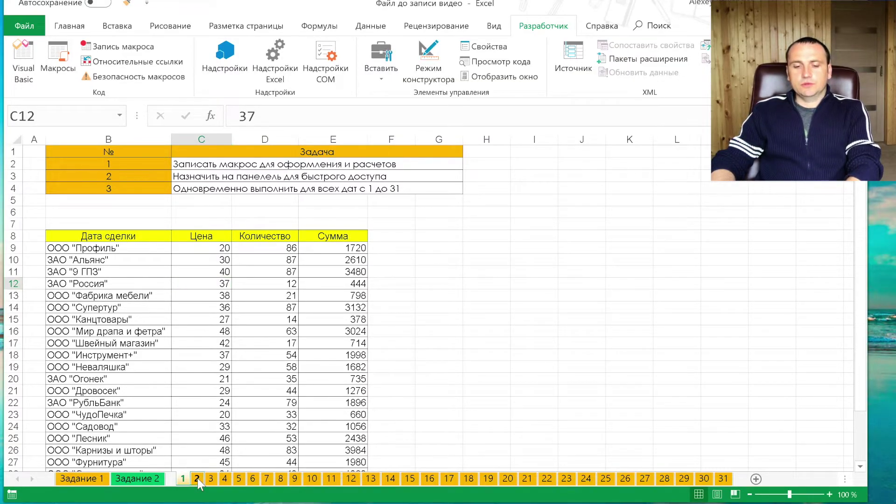
- Step through day sheets 2 onward to check the formatted deal tables
click(197, 479)
key(ctrl+Page_Down)
key(ctrl+Page_Down)
key(ctrl+Page_Down)
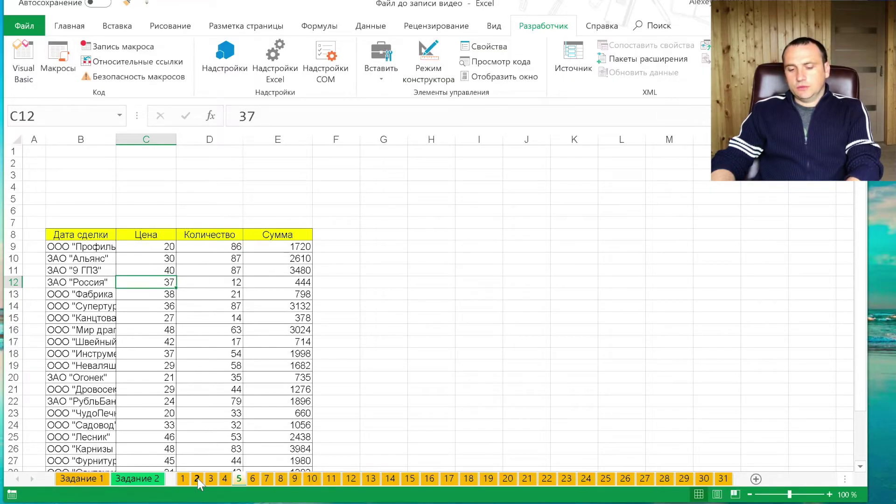
key(ctrl+Page_Down)
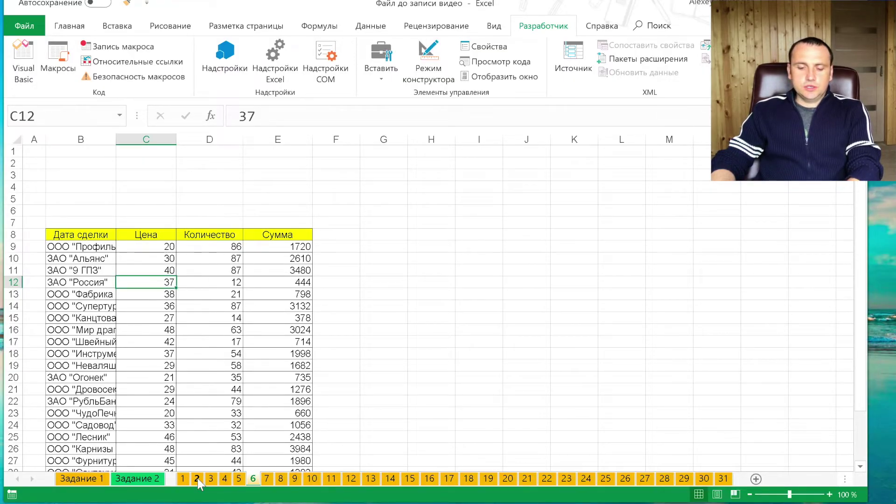
- From the Задание 2 sheet, save the workbook as Двоичная книга Excel (*.xlsb)
click(157, 478)
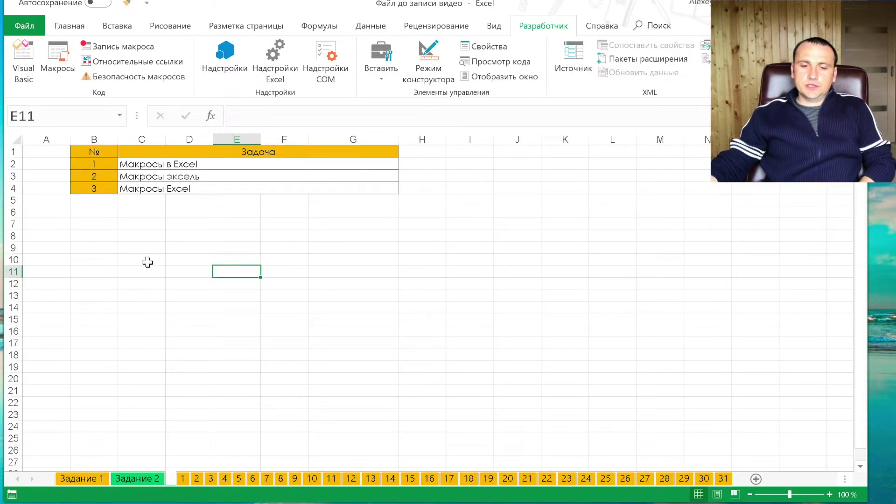
click(23, 23)
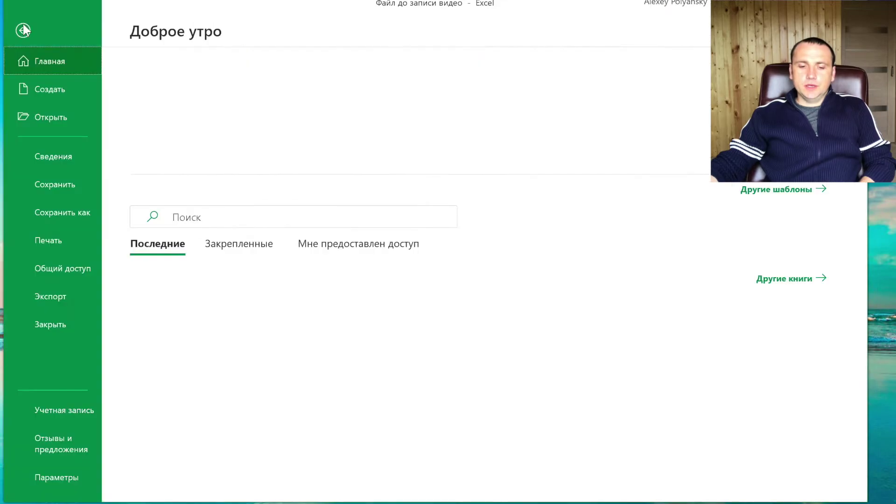
click(63, 225)
click(424, 103)
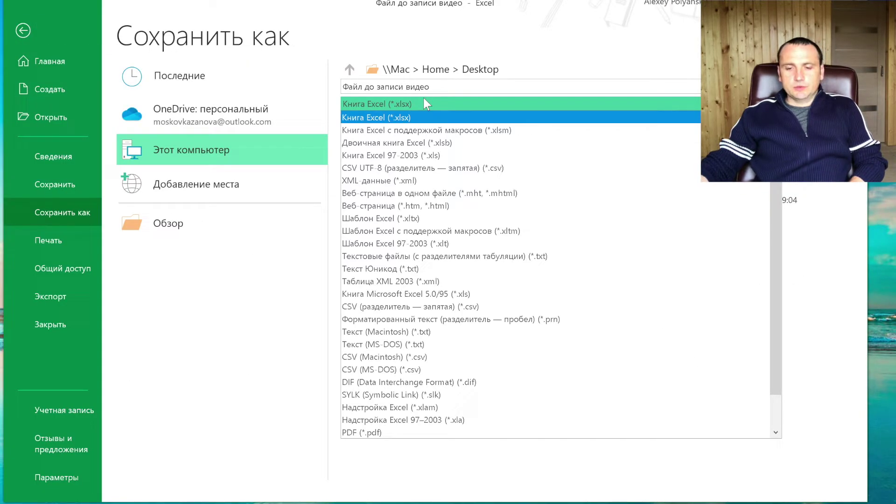
click(454, 133)
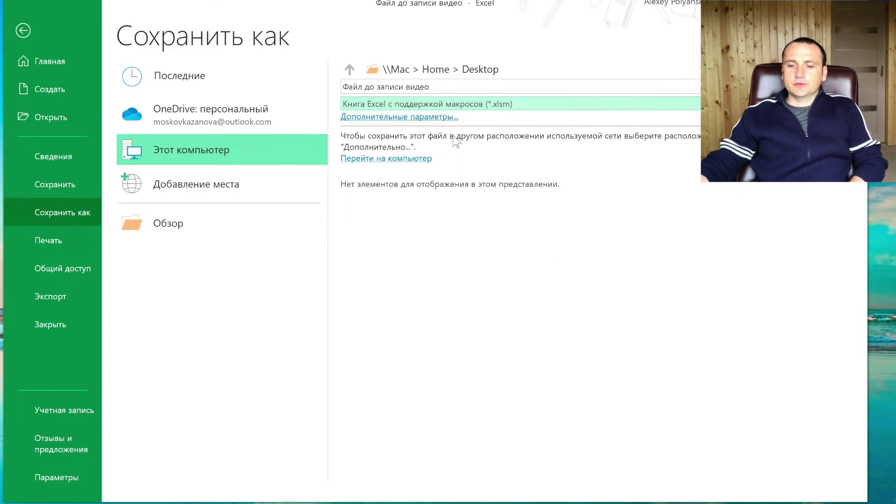
click(489, 105)
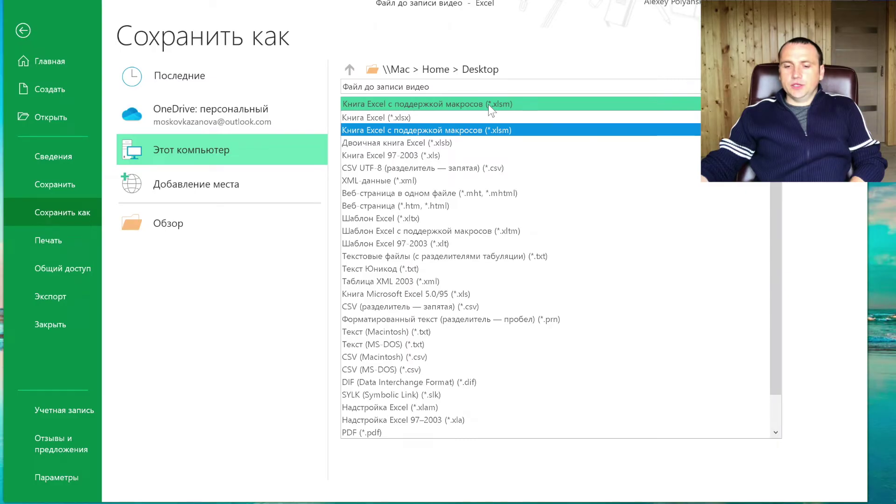
click(485, 142)
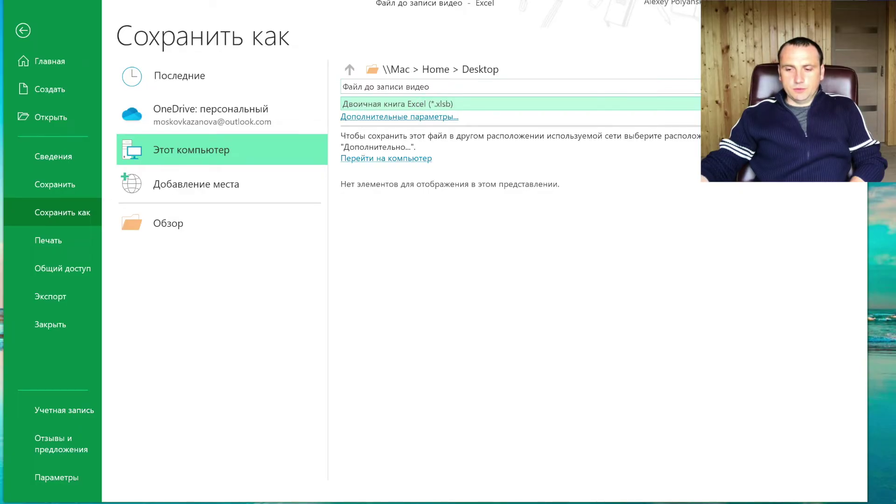
key(Return)
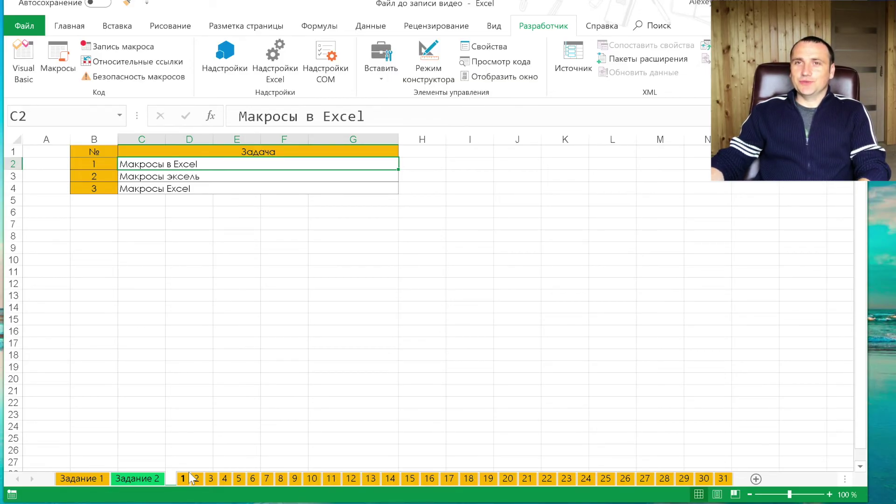
- Make Задание 2 the active sheet and open the File home page with templates and recent workbooks
click(236, 271)
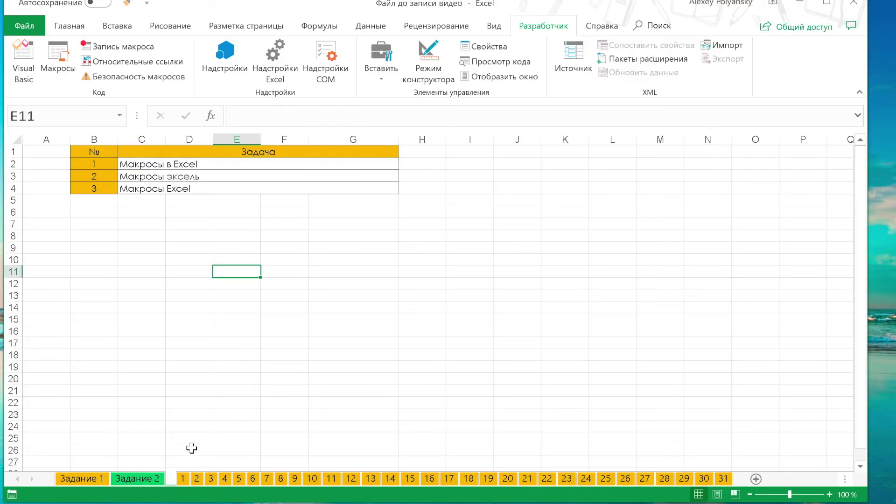
click(154, 480)
click(24, 23)
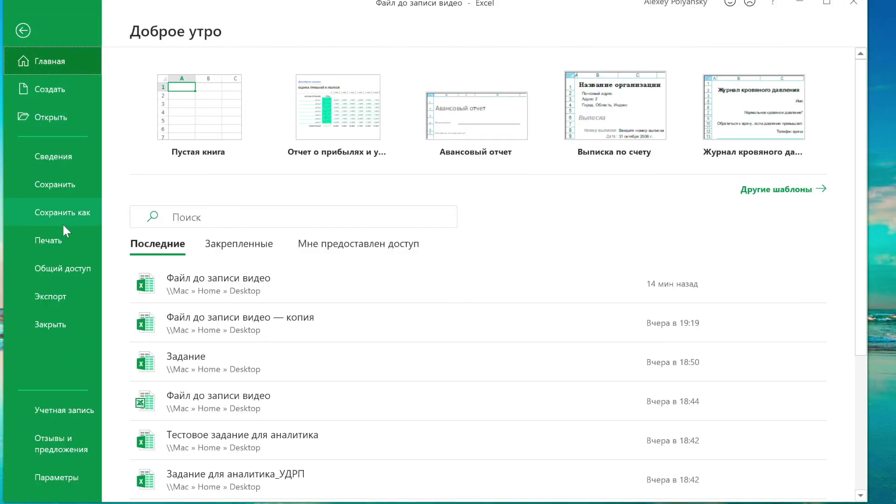